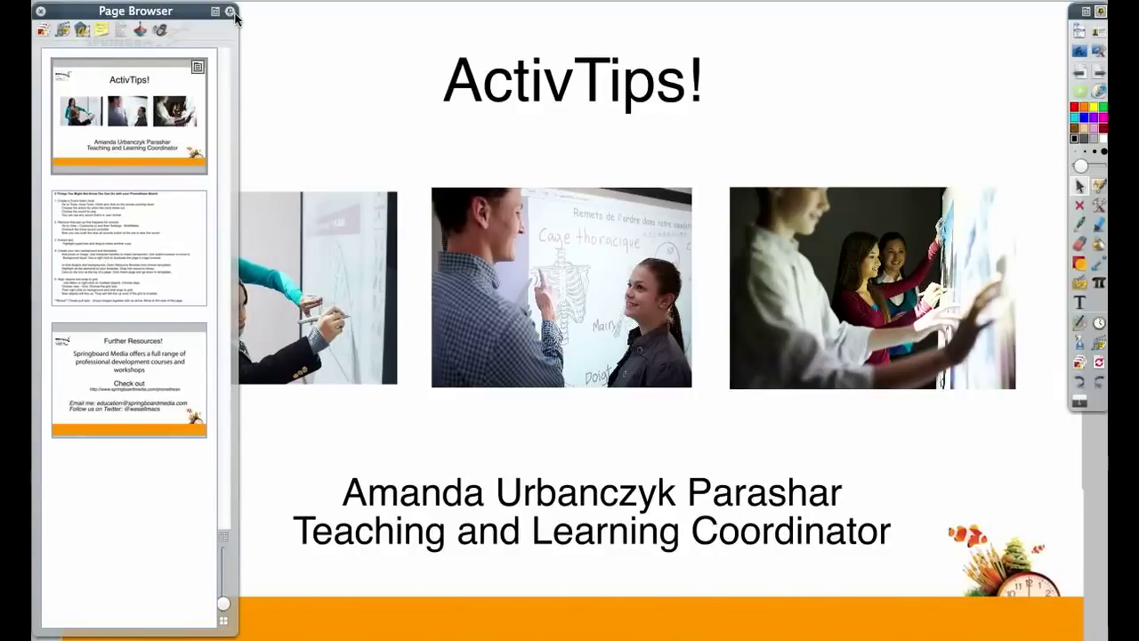
- Pin the Page Browser beside the flipchart to reach the '5 Things' tips page
{"action": "left_click", "coordinate": [230, 11]}
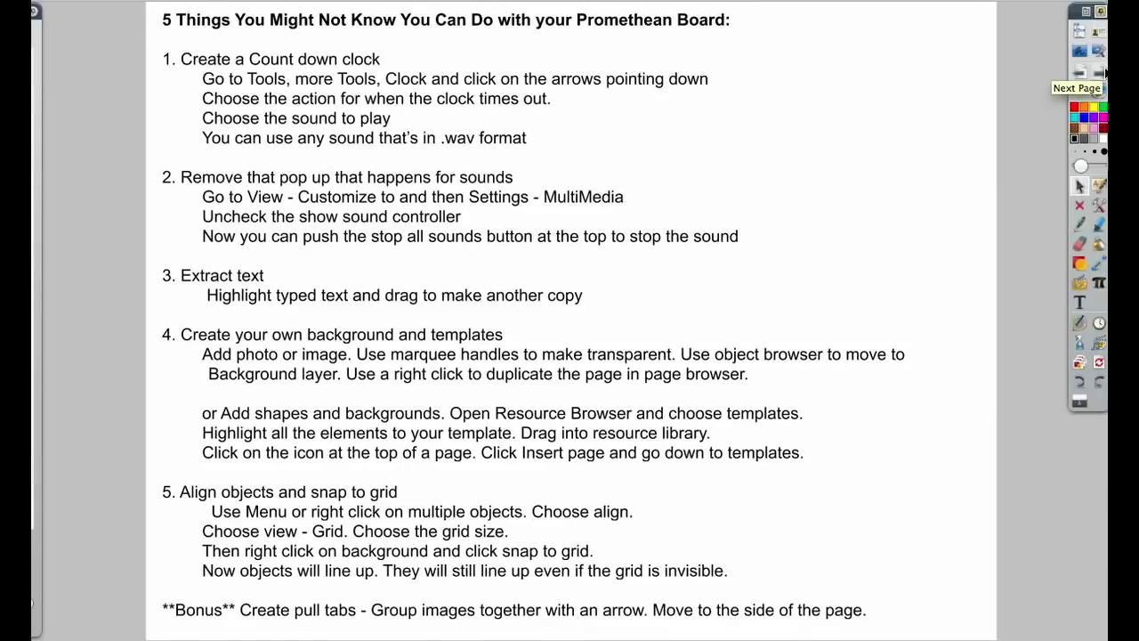
- Add a Clock from Tools > More Tools and switch it between digital and analogue displays
{"action": "left_click", "coordinate": [1099, 204]}
{"action": "mouse_move", "coordinate": [936, 563]}
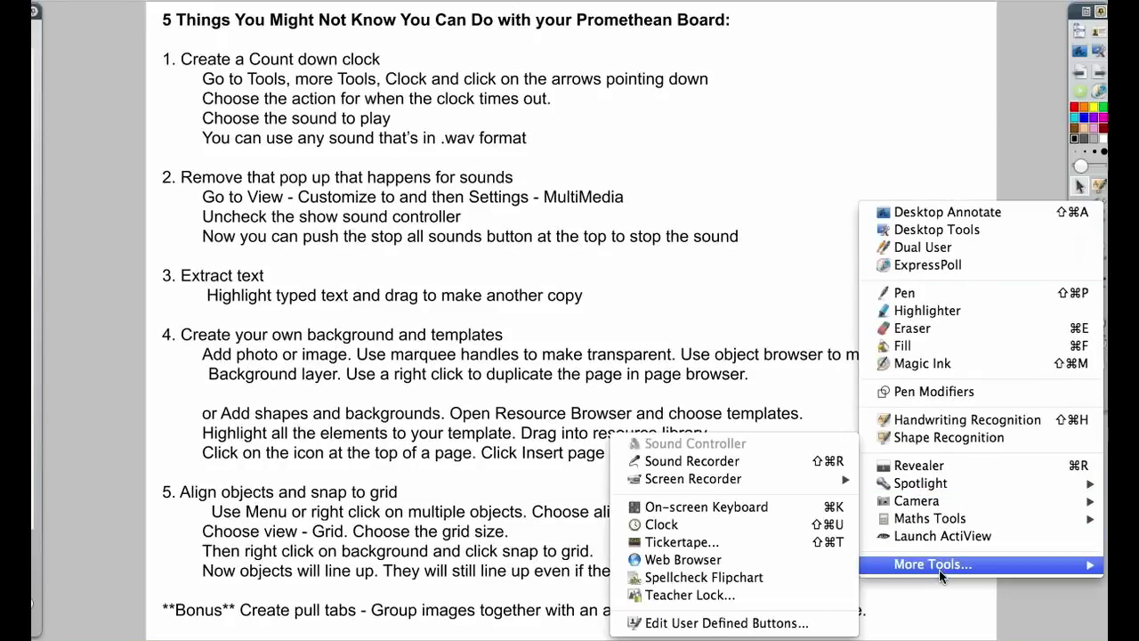
{"action": "left_click", "coordinate": [727, 531]}
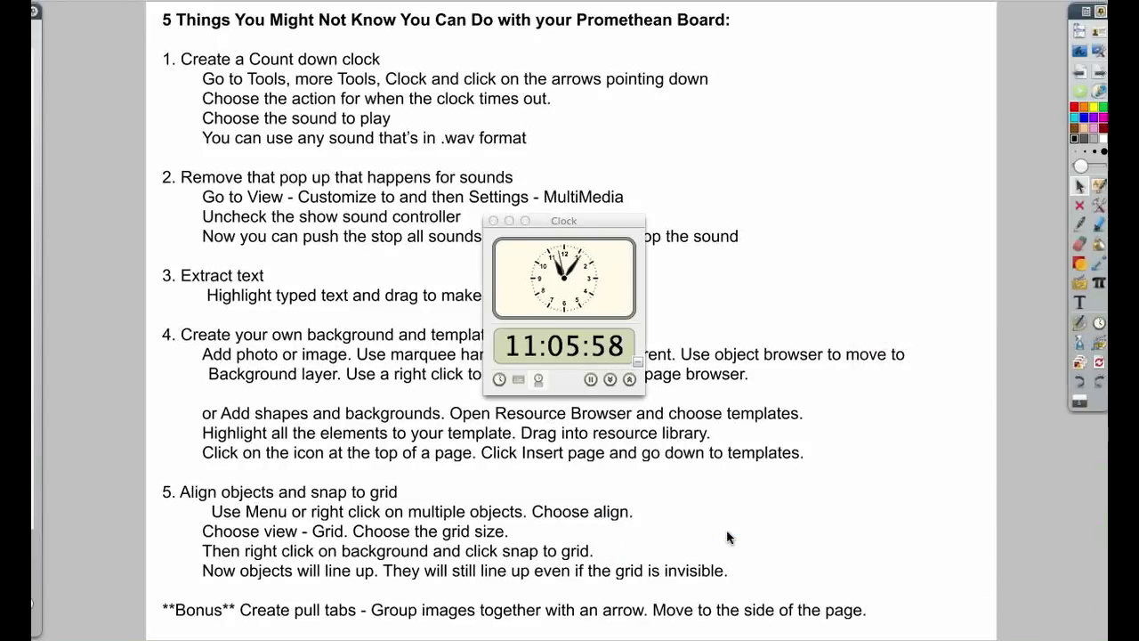
{"action": "left_click", "coordinate": [520, 379]}
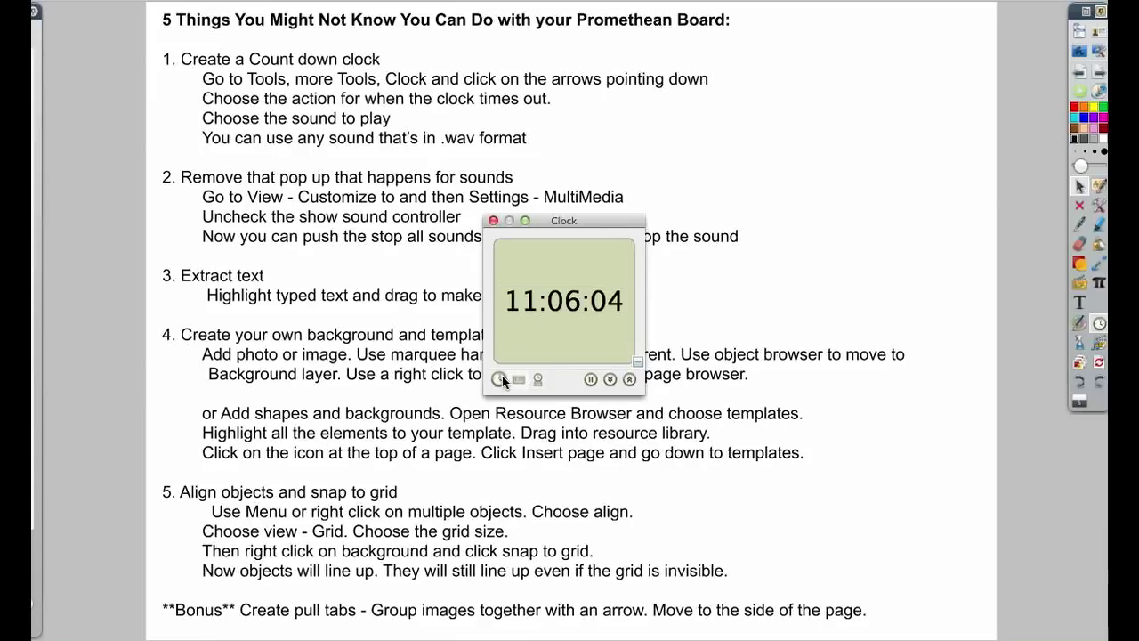
{"action": "left_click", "coordinate": [500, 379]}
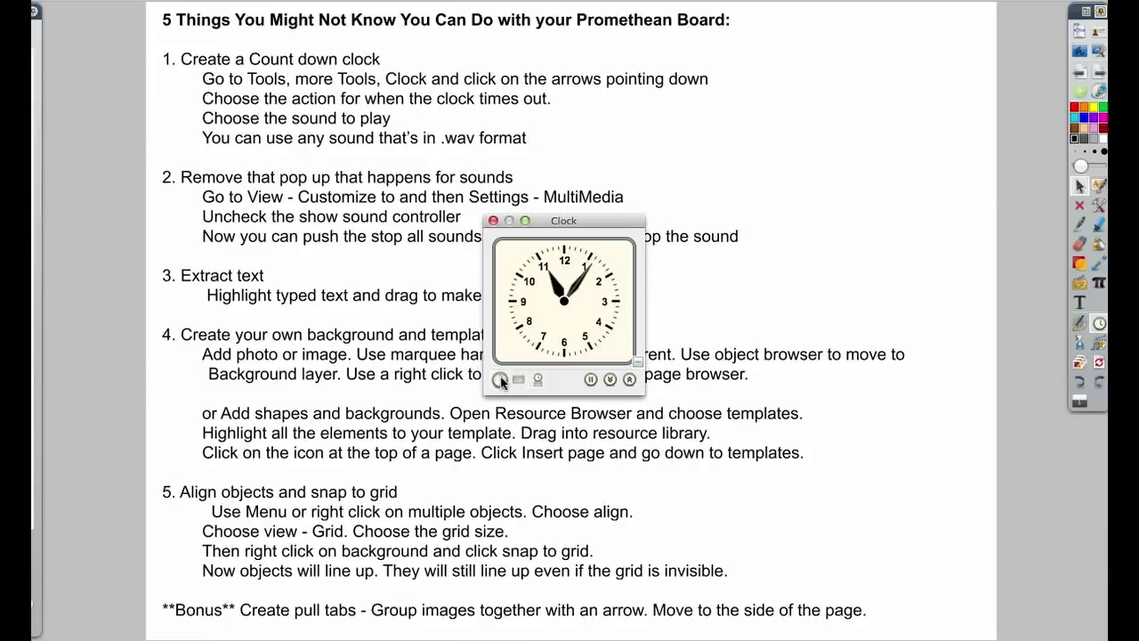
{"action": "left_click", "coordinate": [612, 380]}
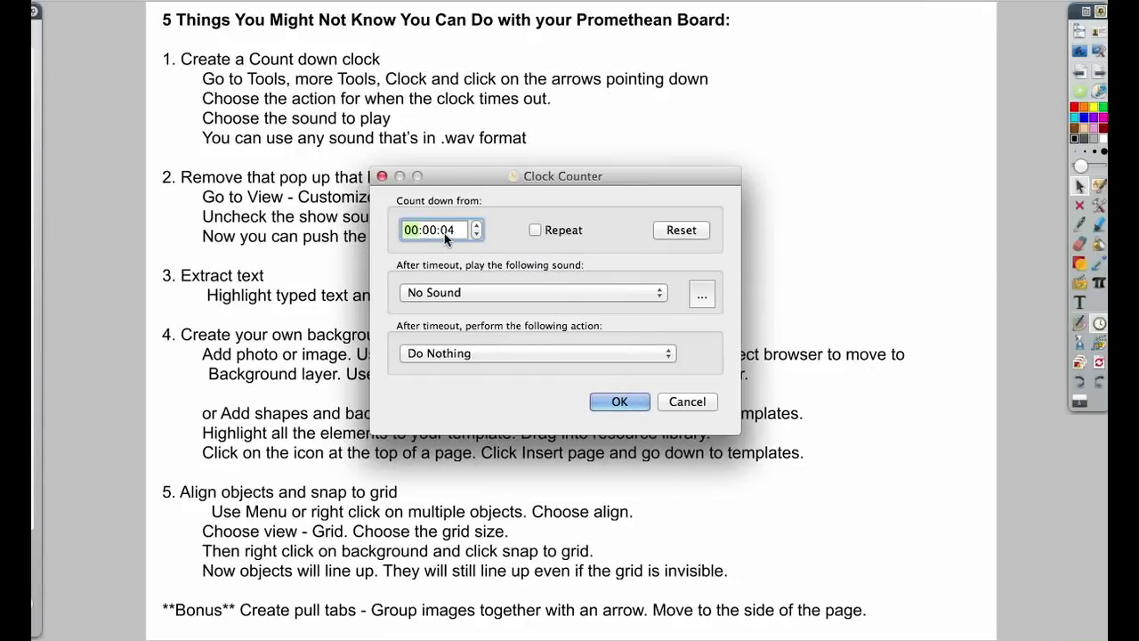
{"action": "left_click", "coordinate": [487, 295]}
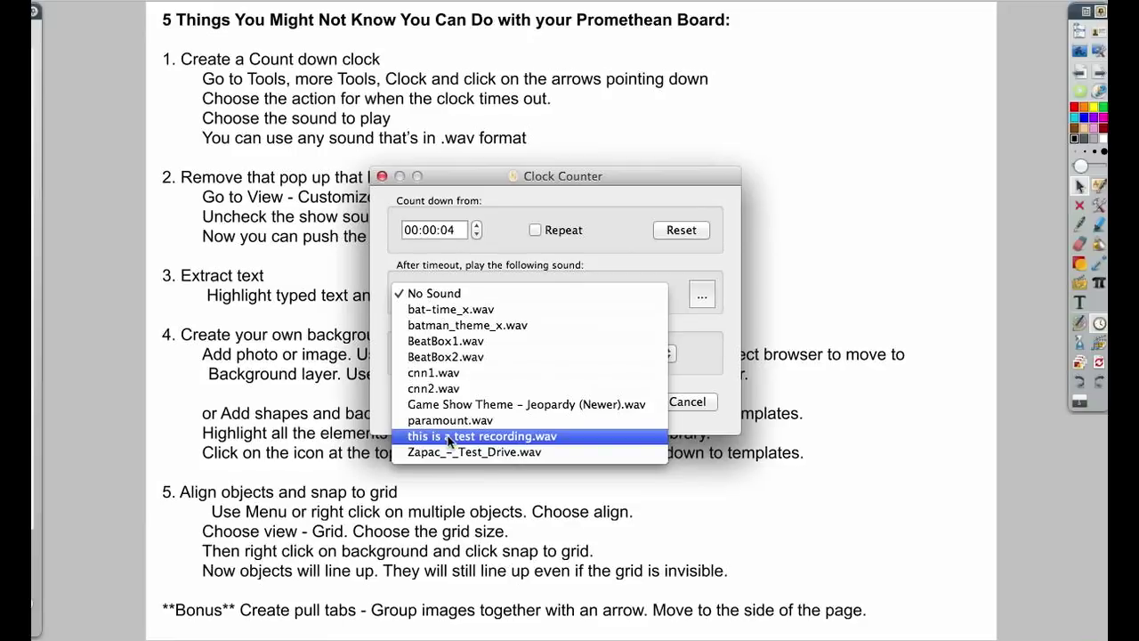
{"action": "left_click", "coordinate": [636, 228]}
{"action": "left_click", "coordinate": [669, 357]}
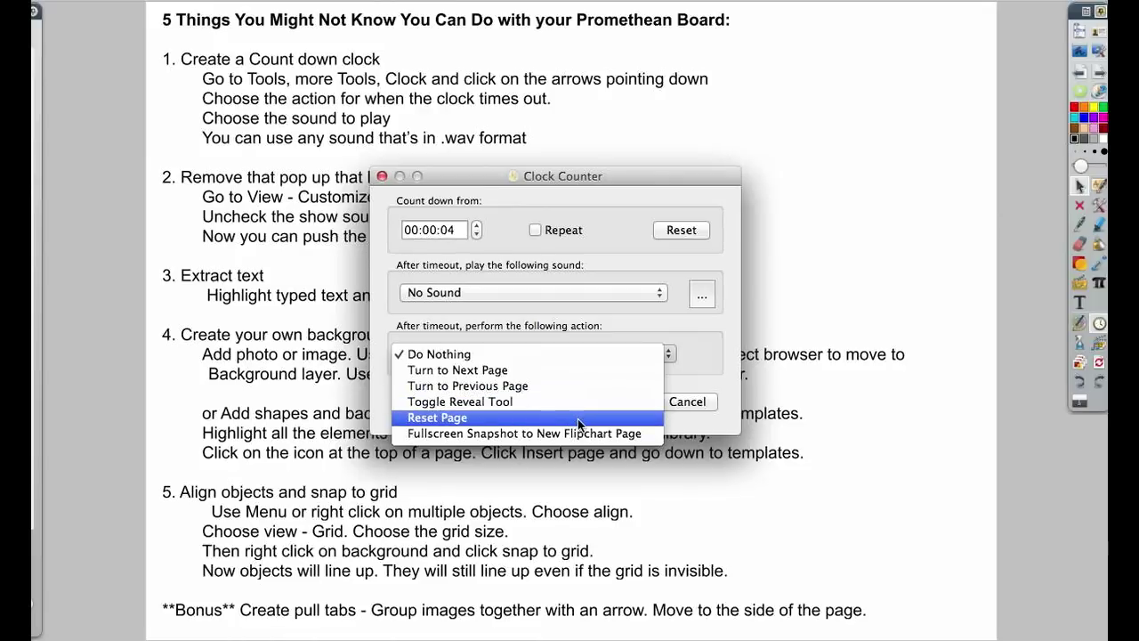
{"action": "left_click", "coordinate": [717, 351]}
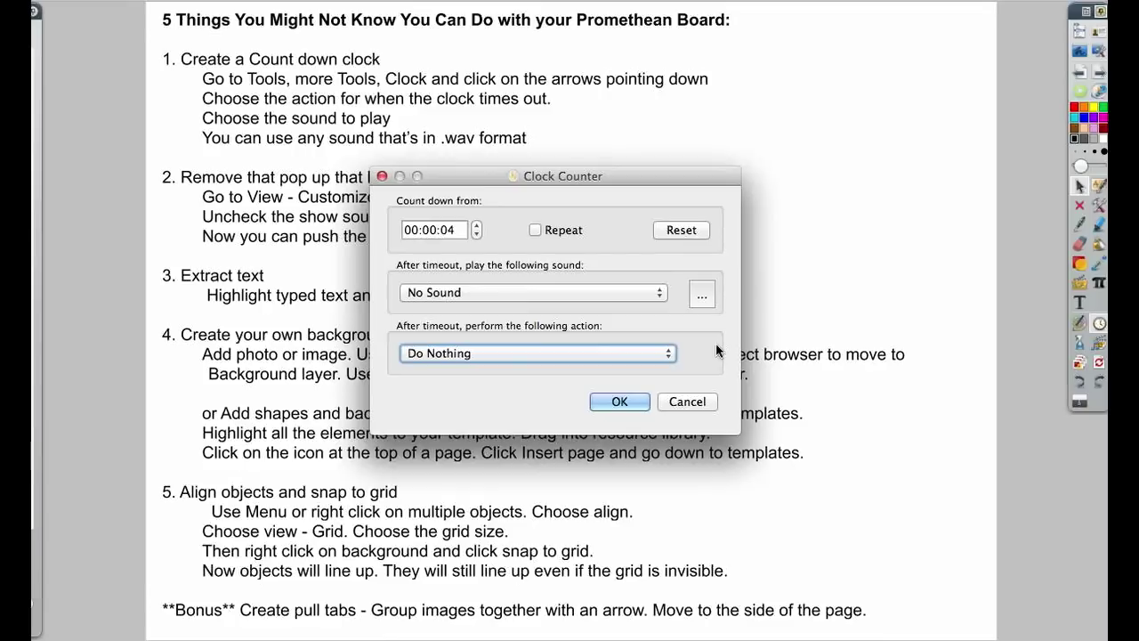
- Start the 4-second countdown, then shrink the clock and move it to the top-right corner
{"action": "left_click", "coordinate": [620, 401]}
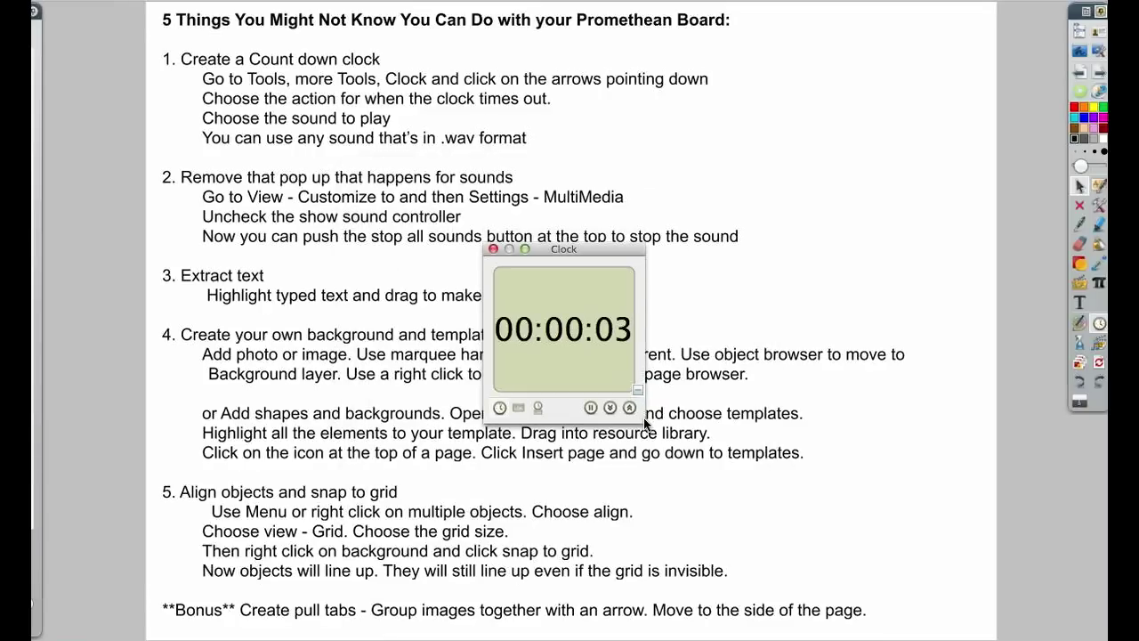
{"action": "left_click_drag", "start_coordinate": [643, 418], "coordinate": [612, 335]}
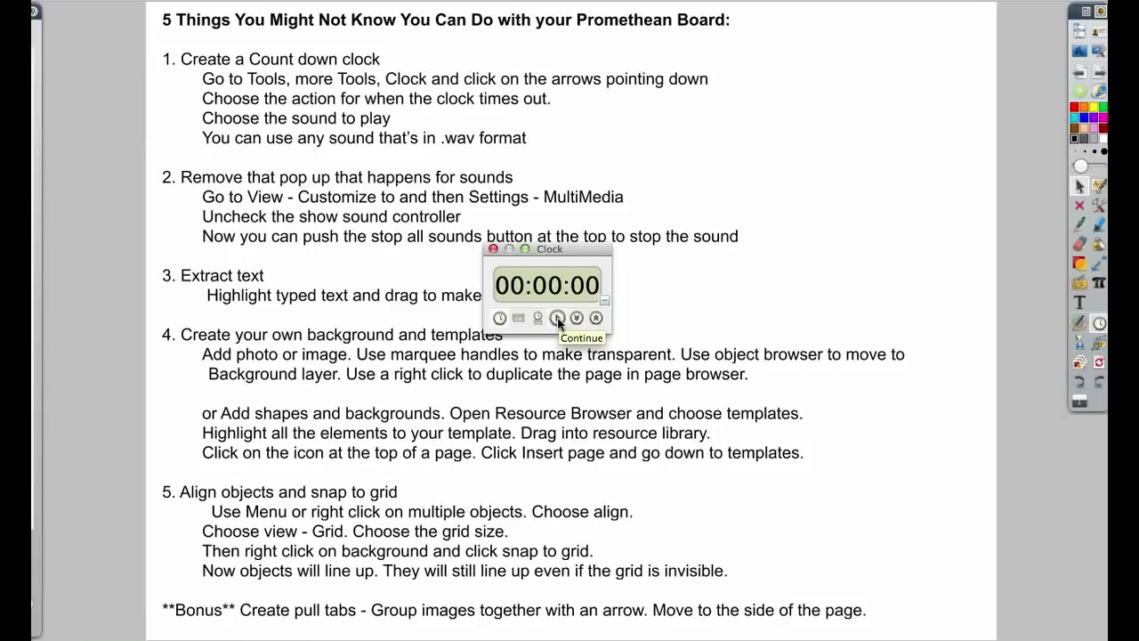
{"action": "left_click_drag", "start_coordinate": [549, 249], "coordinate": [884, 65]}
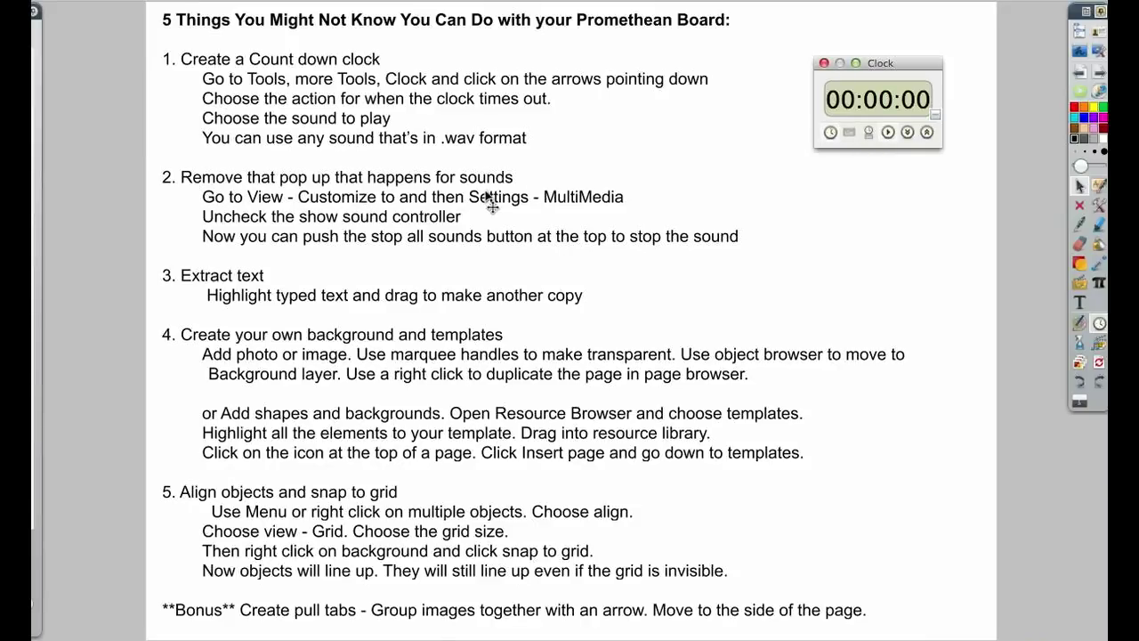
- Turn on Show AM/PM in the Authoring profile's Clock Tool settings under View > Customize
{"action": "left_click", "coordinate": [1079, 32]}
{"action": "mouse_move", "coordinate": [1067, 79]}
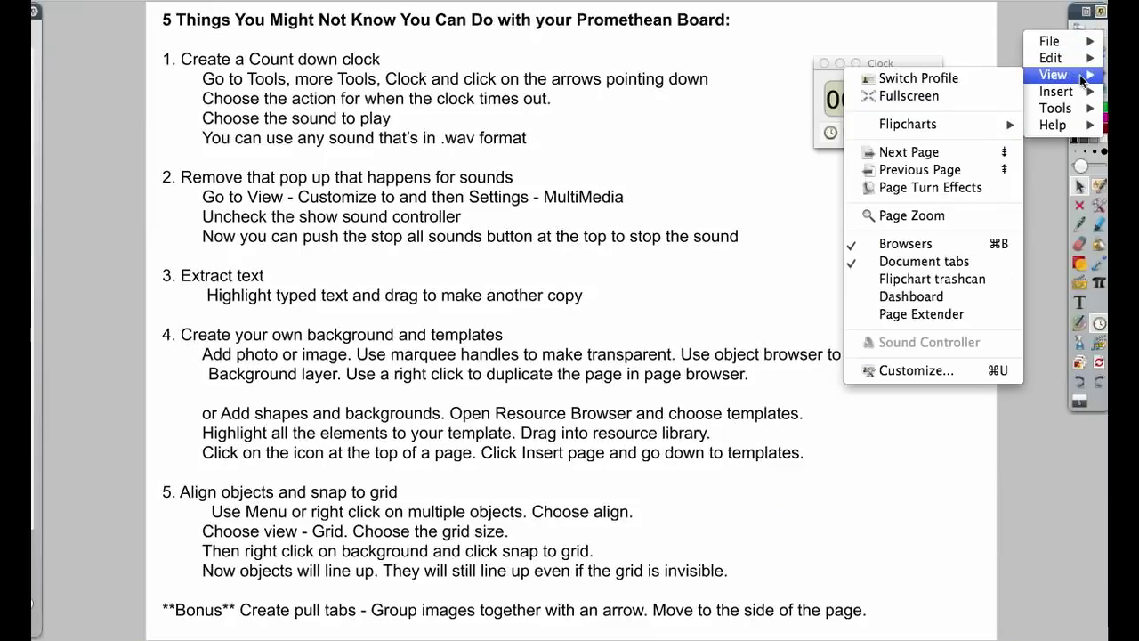
{"action": "left_click", "coordinate": [914, 372]}
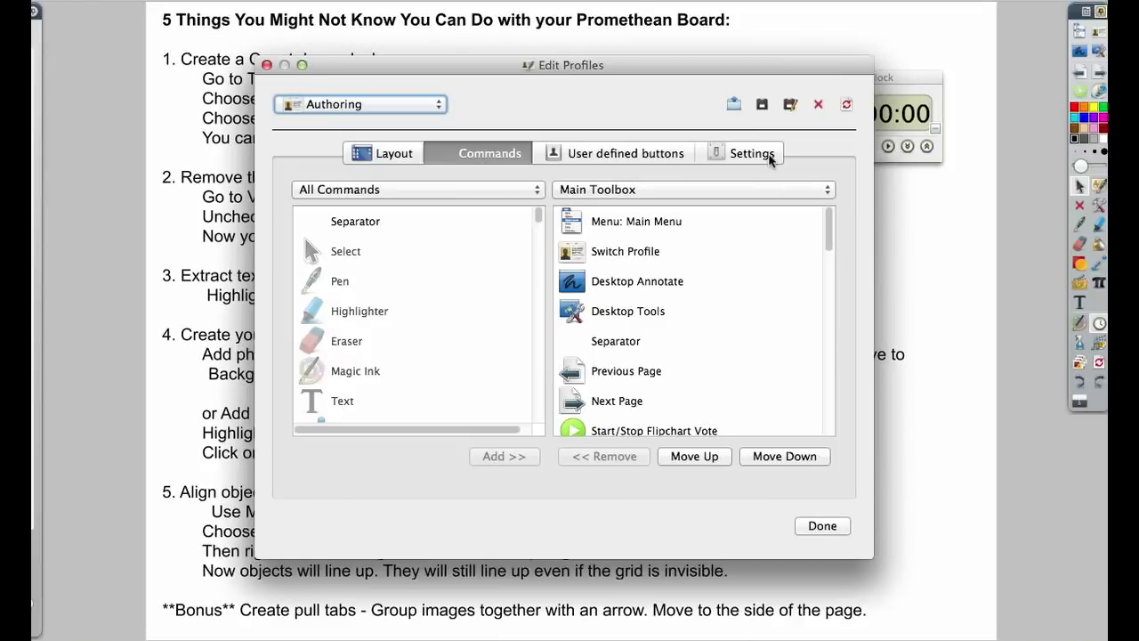
{"action": "left_click", "coordinate": [765, 156]}
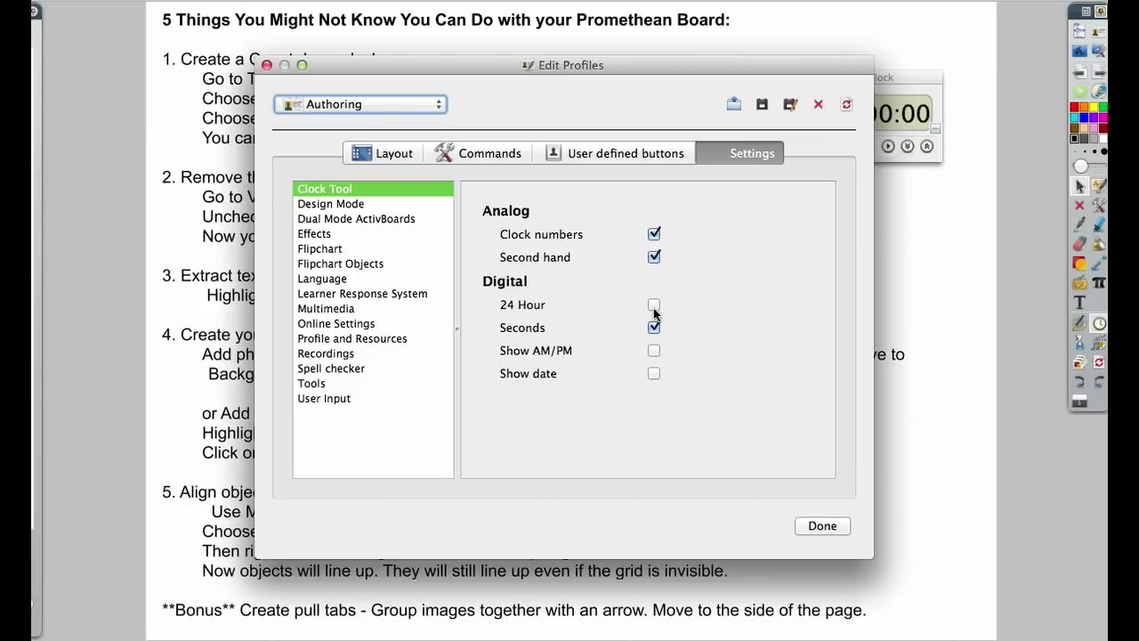
{"action": "left_click", "coordinate": [655, 351]}
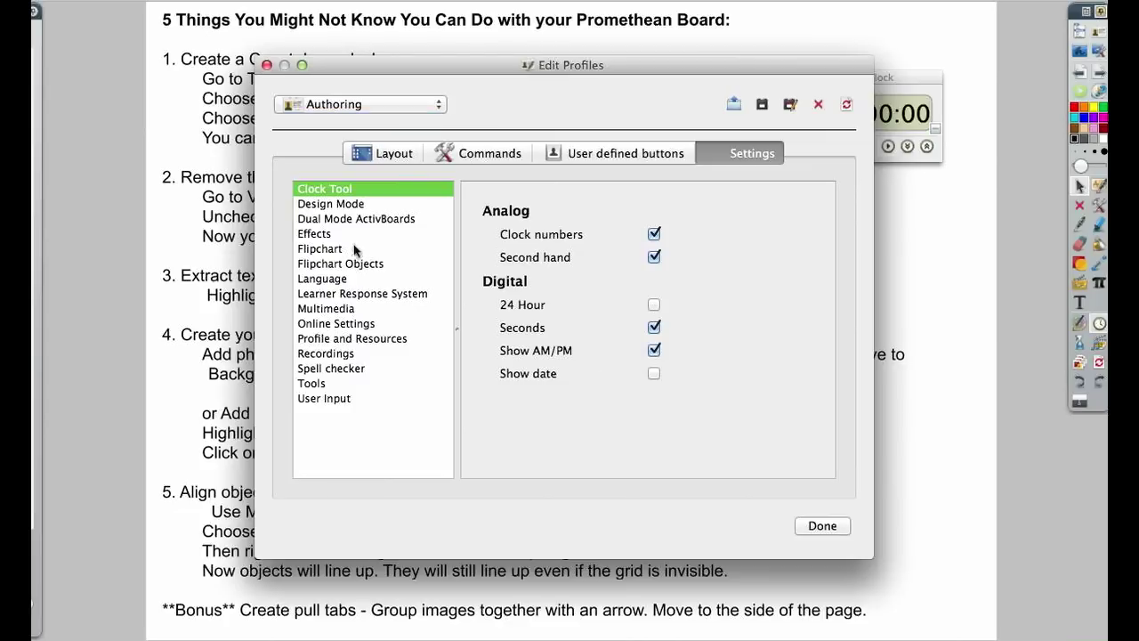
- Confirm Show sound controller is off in Multimedia settings, then close Edit Profiles
{"action": "left_click", "coordinate": [325, 311]}
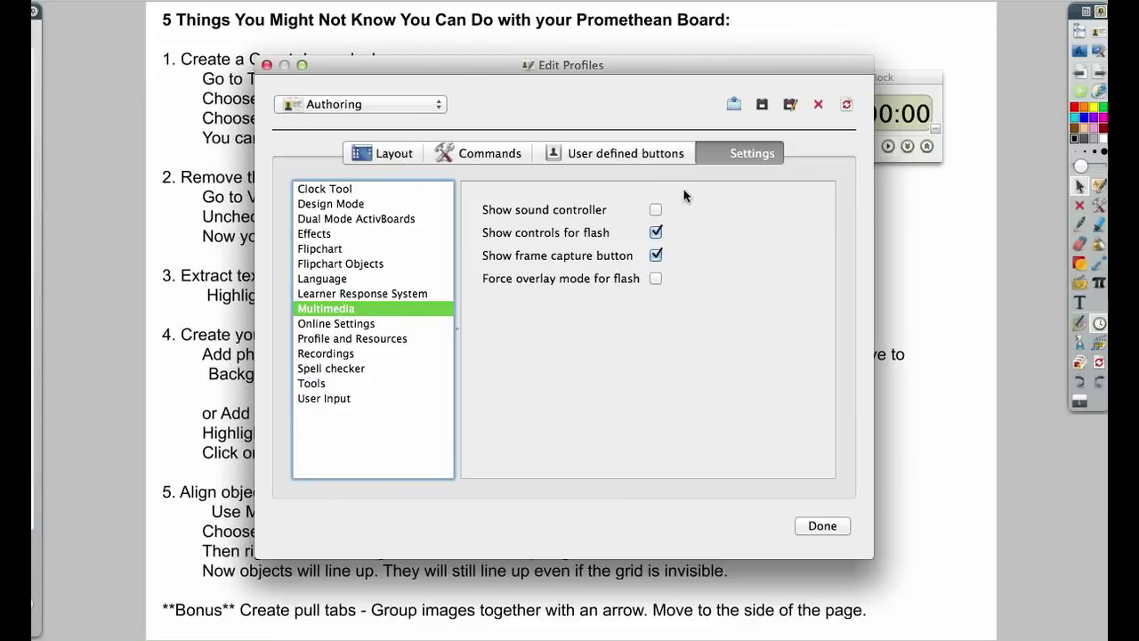
{"action": "left_click", "coordinate": [822, 526]}
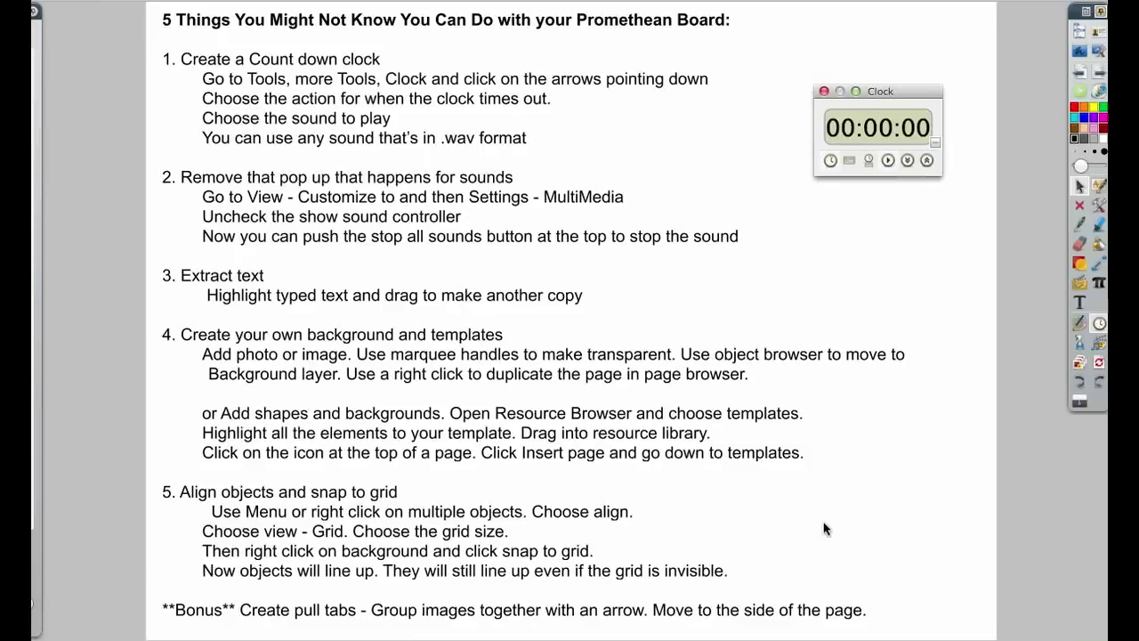
- Drag a copy of the 'Highlight typed text' line to the left edge and narrow it to wrap
{"action": "left_click", "coordinate": [224, 282]}
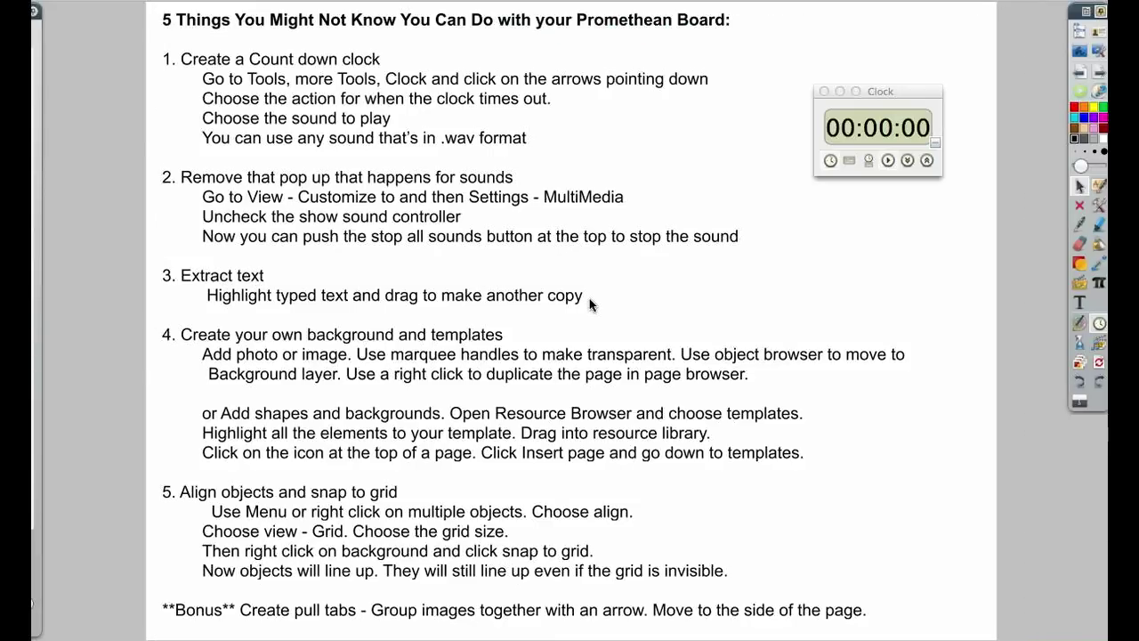
{"action": "double_click", "coordinate": [563, 301]}
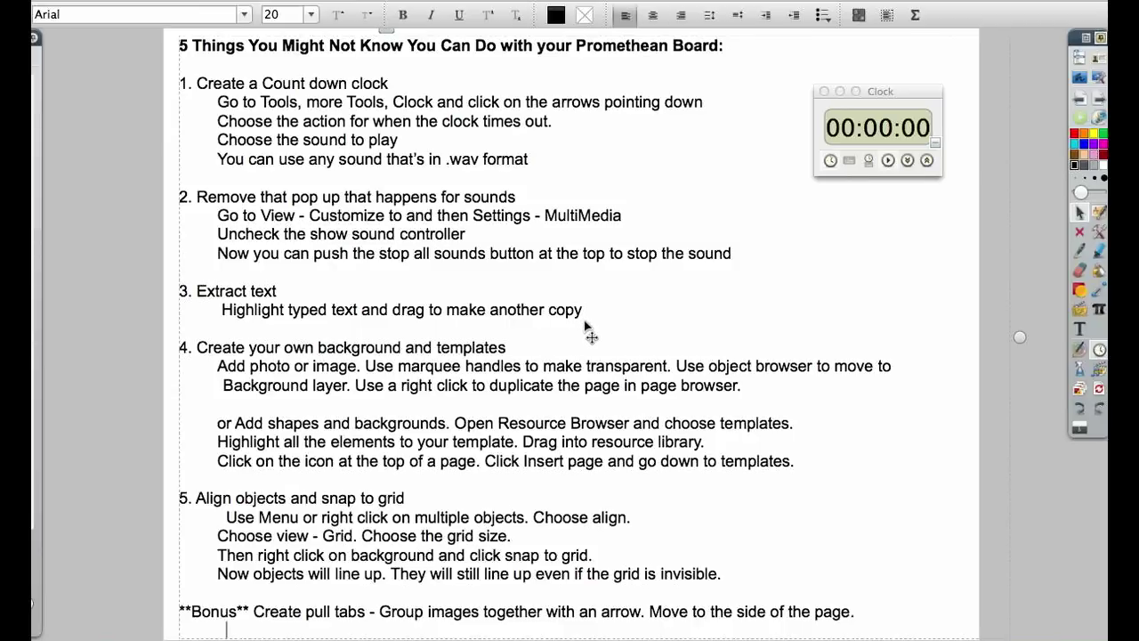
{"action": "left_click_drag", "start_coordinate": [585, 314], "coordinate": [127, 238]}
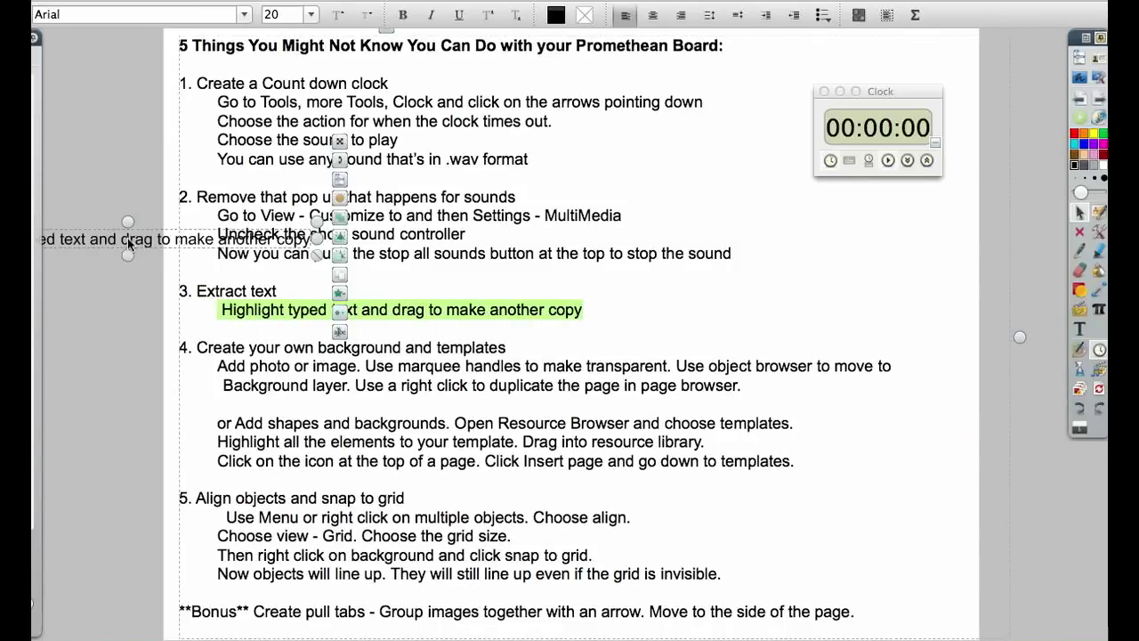
{"action": "left_click_drag", "start_coordinate": [319, 247], "coordinate": [81, 253]}
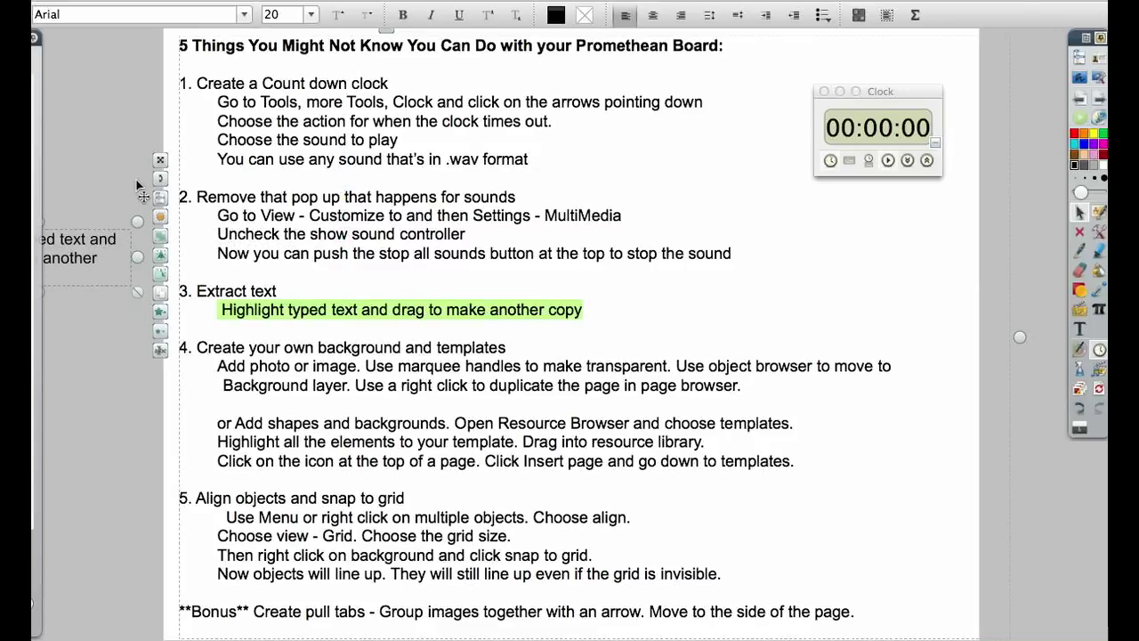
{"action": "left_click", "coordinate": [133, 211]}
{"action": "left_click", "coordinate": [122, 219]}
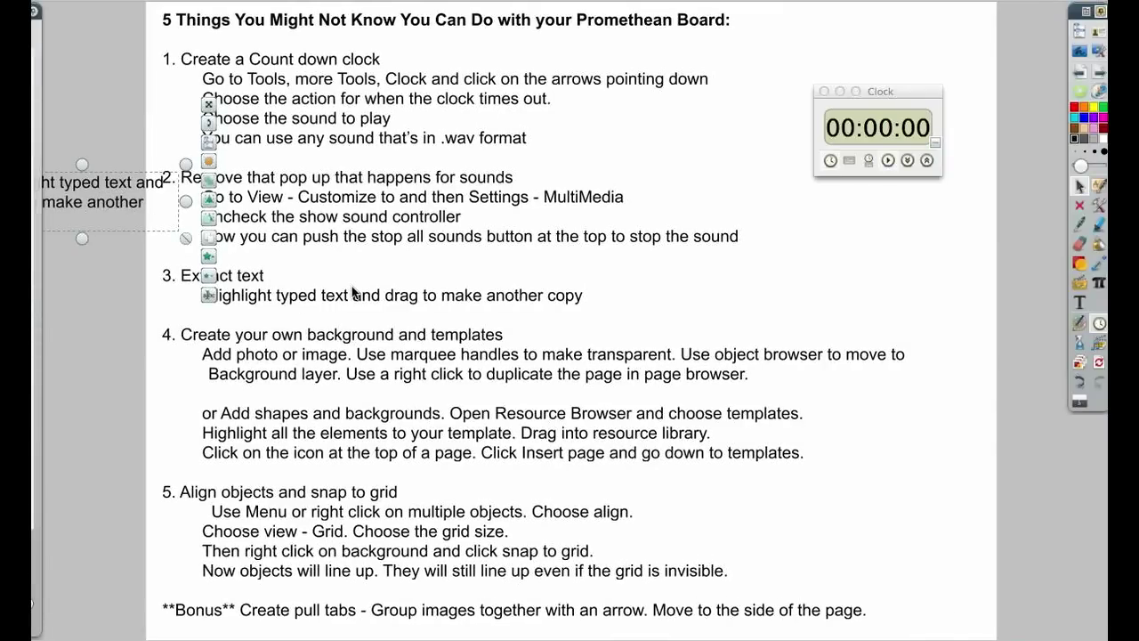
{"action": "left_click", "coordinate": [373, 354]}
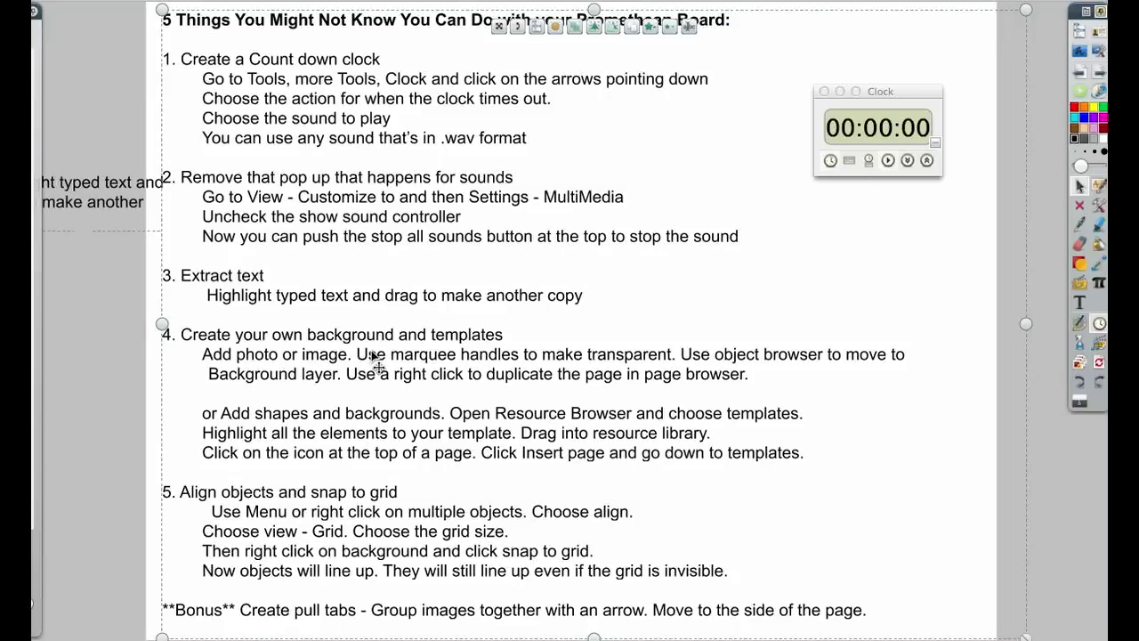
- Review the text block's context menu, then deselect it and view the background's Snap to Grid options
{"action": "right_click", "coordinate": [374, 356]}
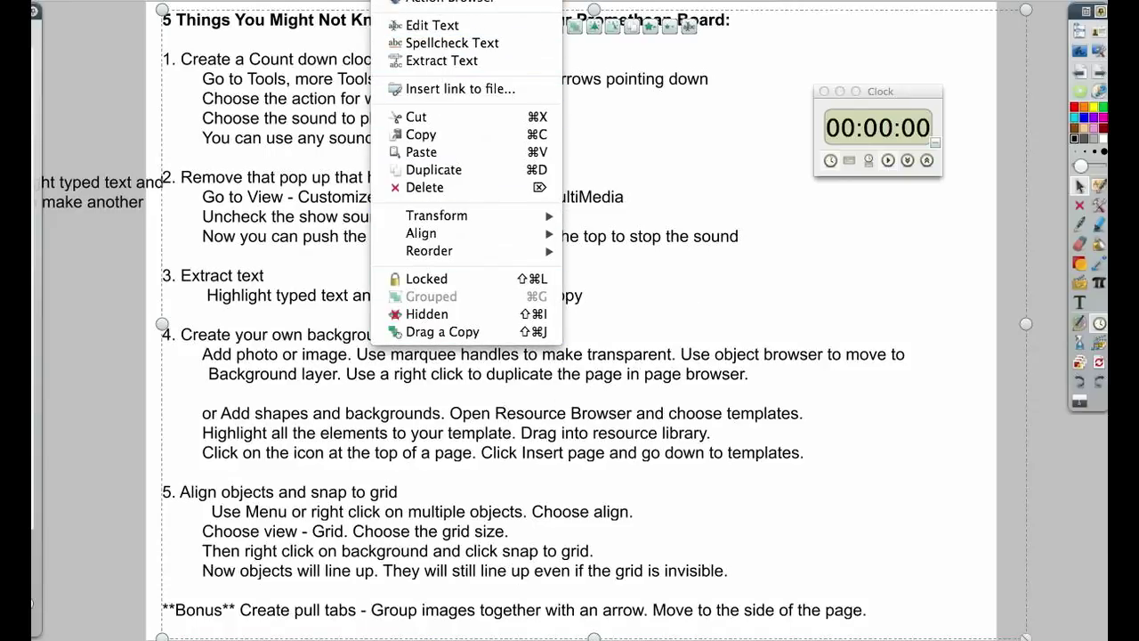
{"action": "left_click", "coordinate": [288, 11]}
{"action": "left_click", "coordinate": [162, 231]}
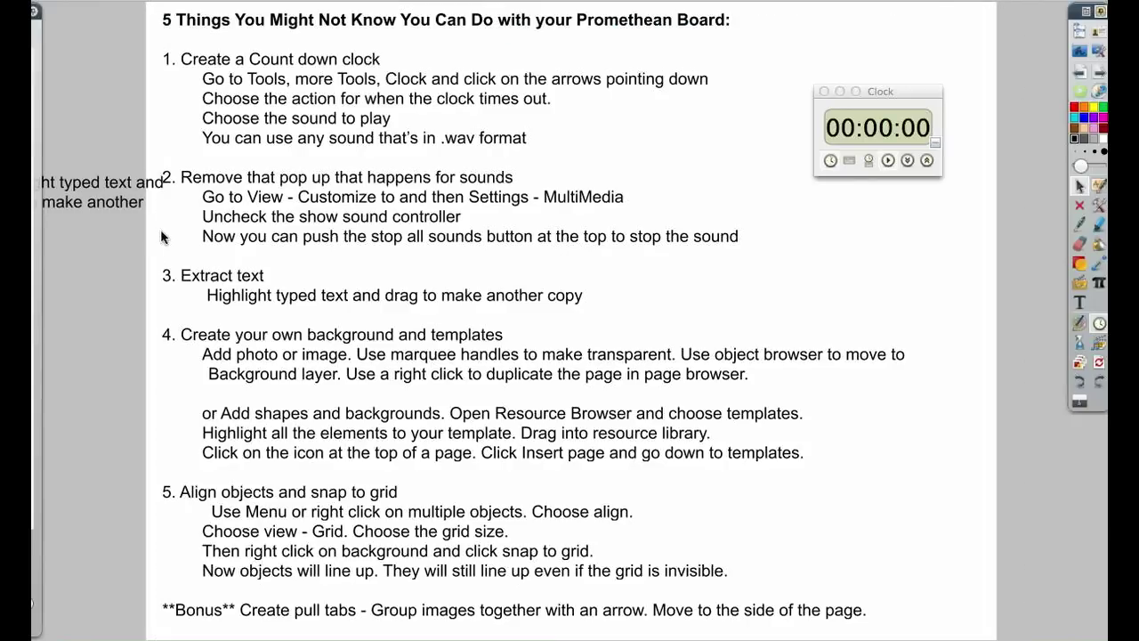
{"action": "right_click", "coordinate": [264, 257]}
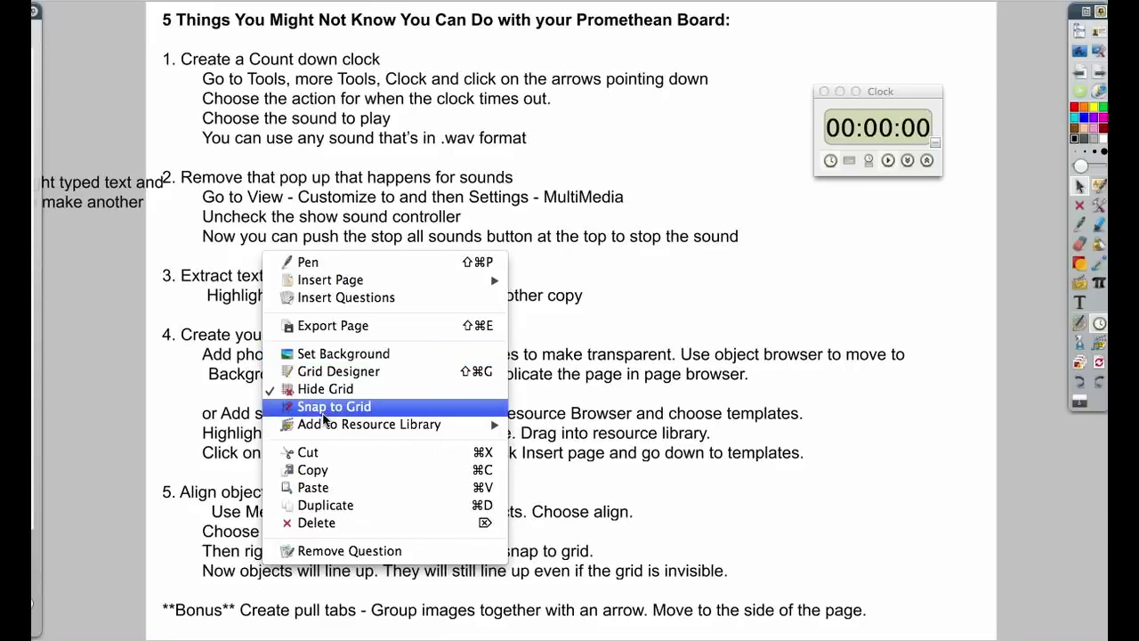
{"action": "mouse_move", "coordinate": [326, 425]}
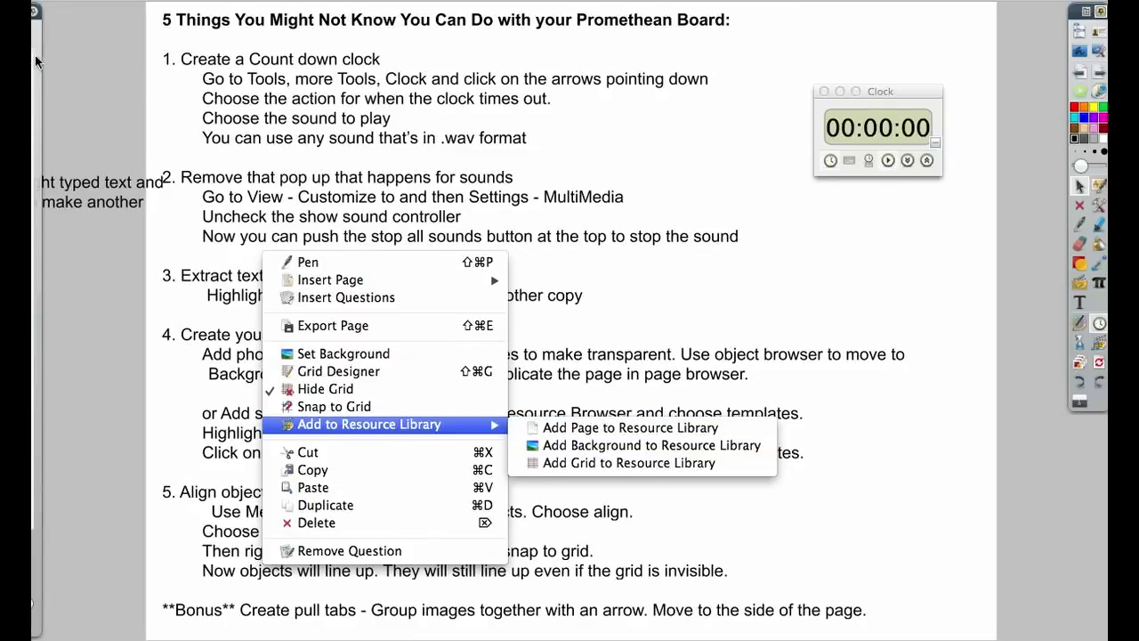
- Open the Resource Browser at Templates > General and add the current page to it
{"action": "mouse_move", "coordinate": [35, 55]}
{"action": "key", "text": "Escape"}
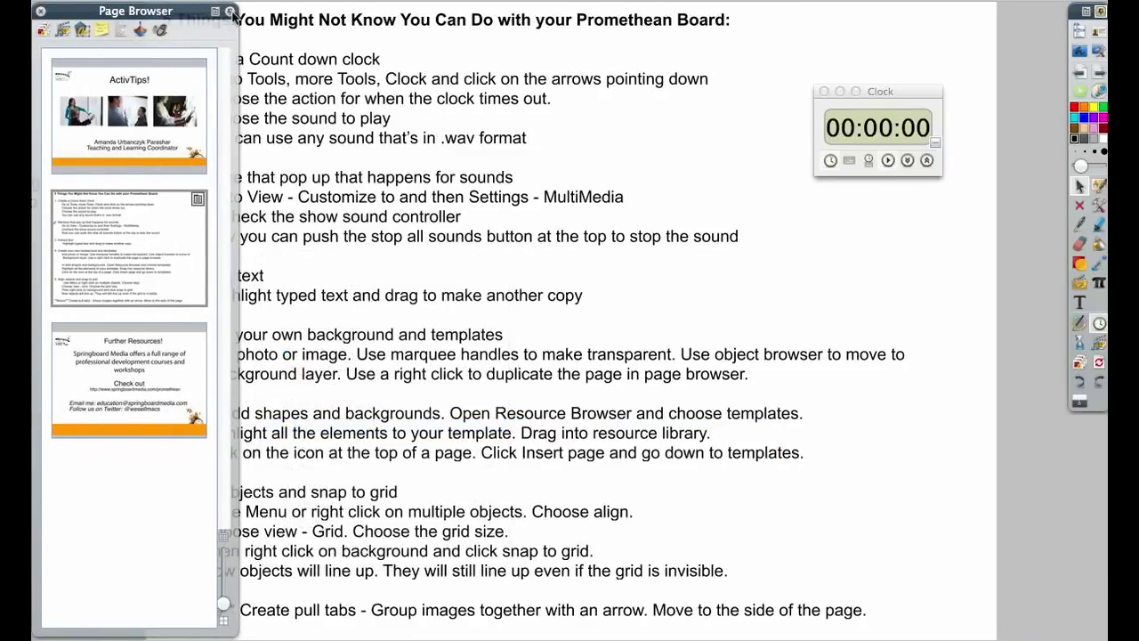
{"action": "left_click", "coordinate": [229, 12]}
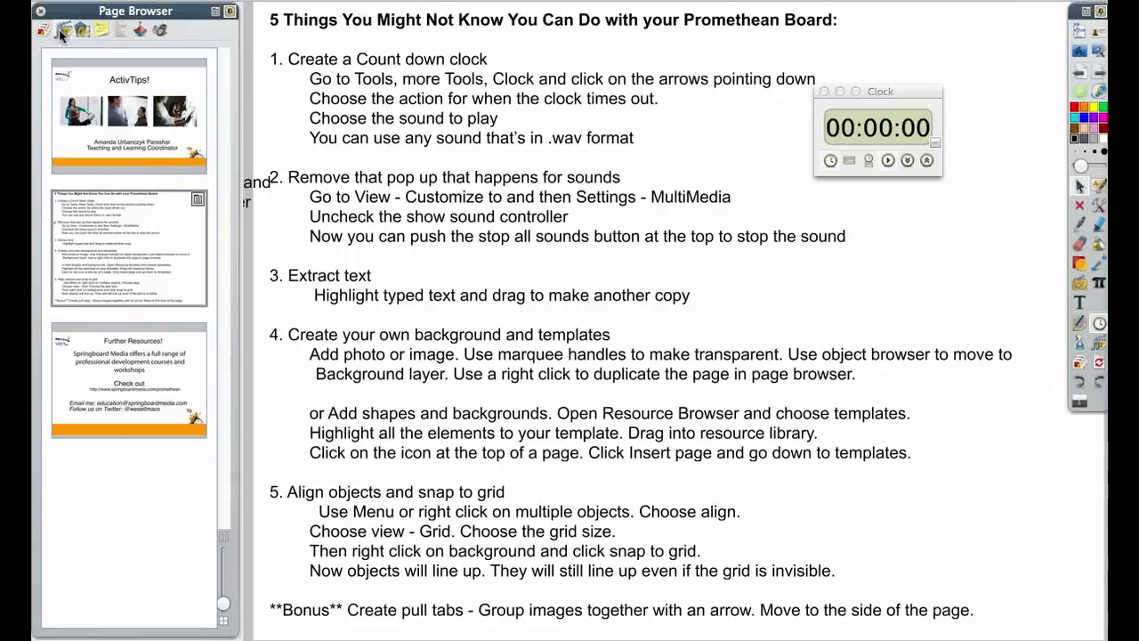
{"action": "left_click", "coordinate": [61, 31]}
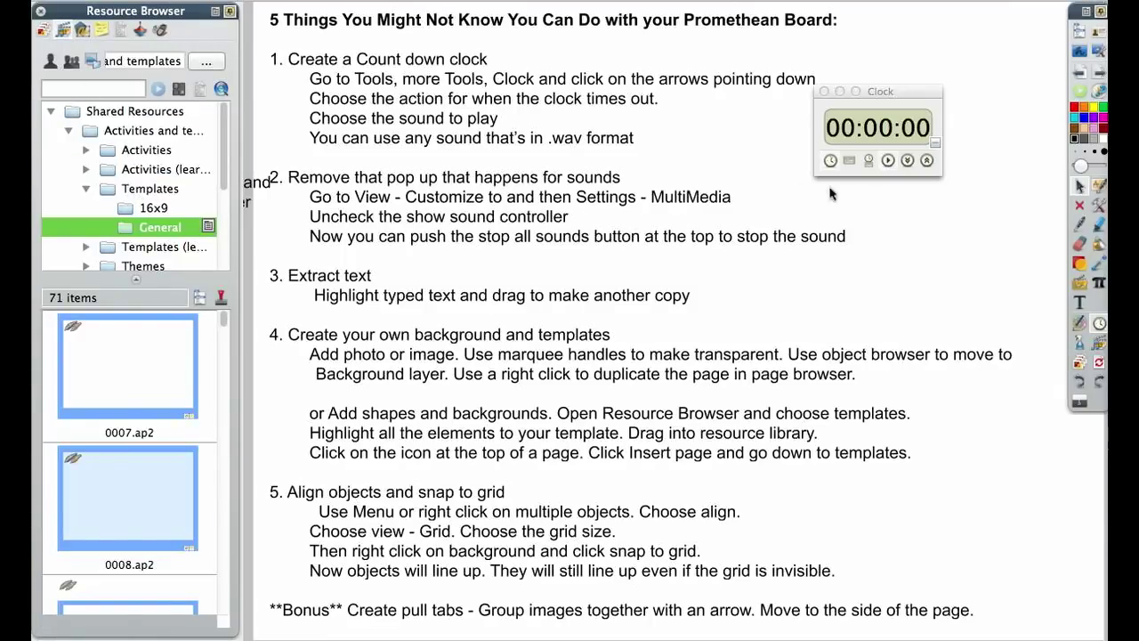
{"action": "right_click", "coordinate": [900, 230]}
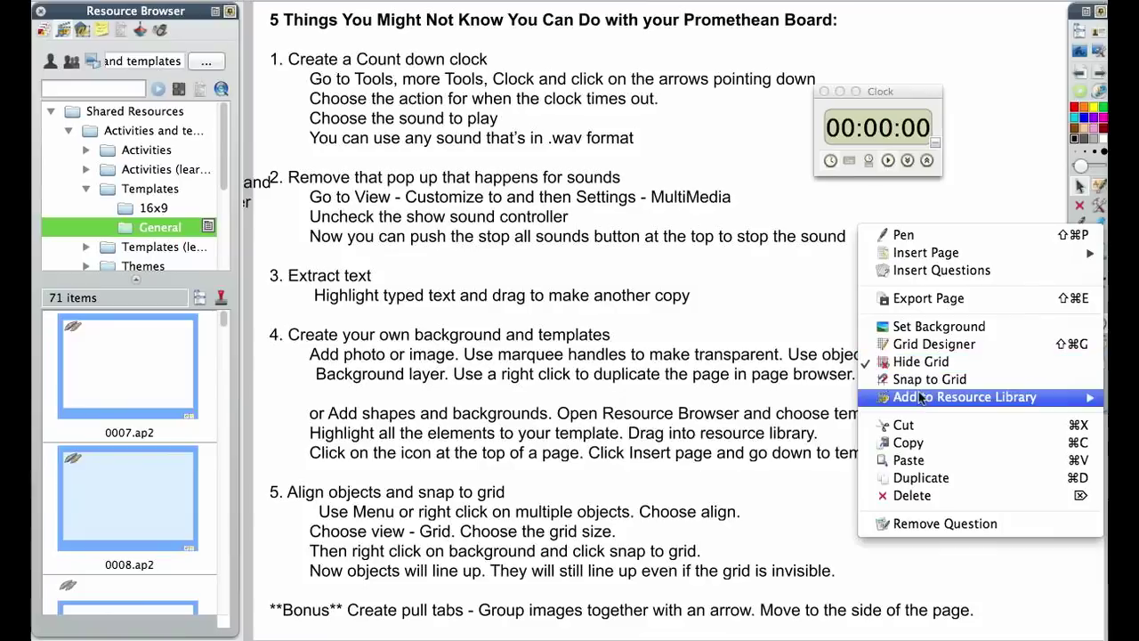
{"action": "mouse_move", "coordinate": [920, 399]}
{"action": "left_click", "coordinate": [784, 405]}
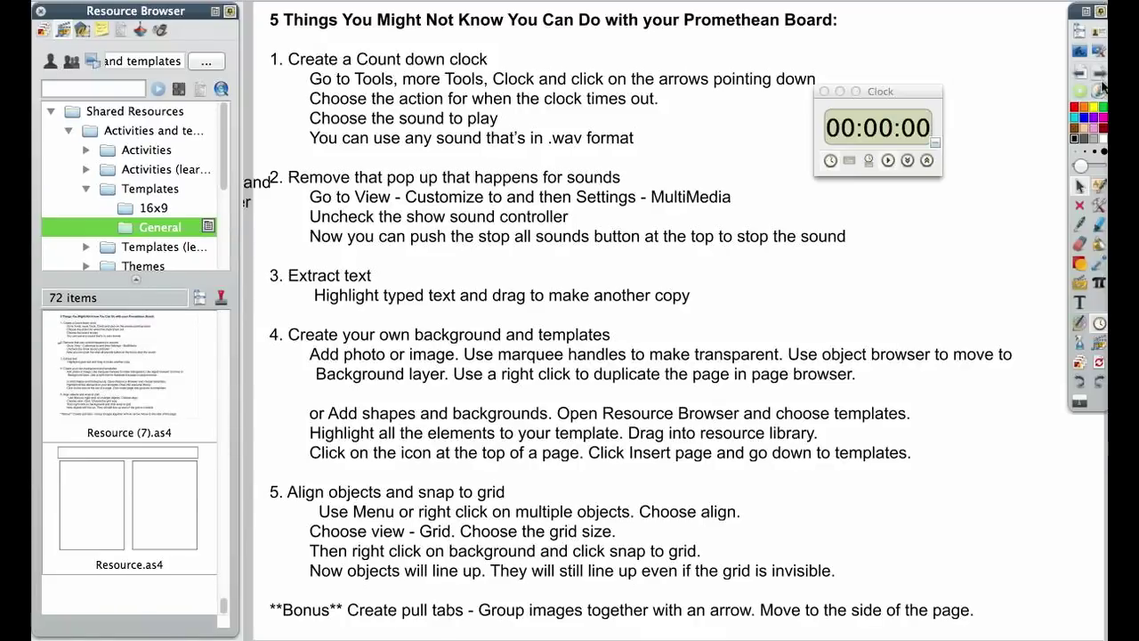
- Draw three red rectangles with the Shape tool, each at a different height
{"action": "left_click", "coordinate": [1081, 265]}
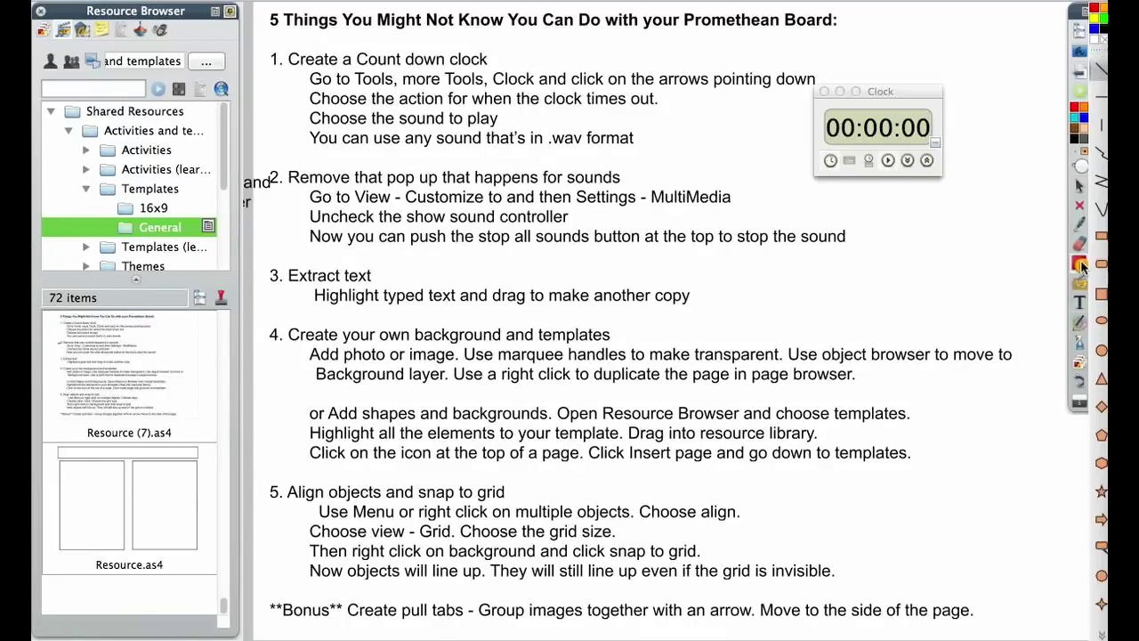
{"action": "left_click", "coordinate": [1102, 239]}
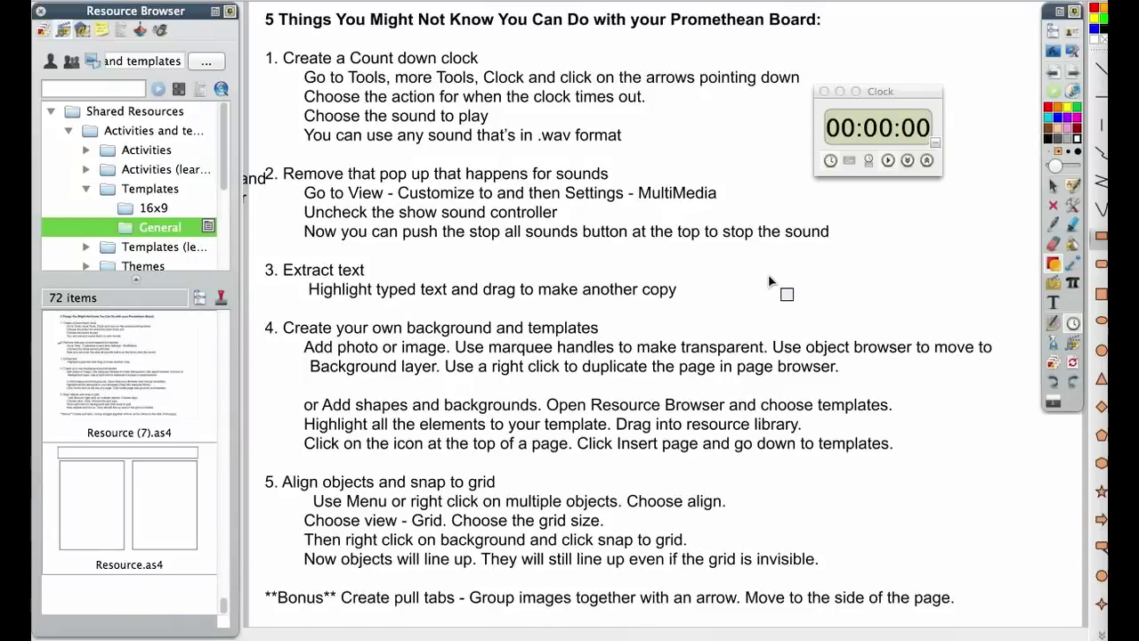
{"action": "mouse_move", "coordinate": [746, 273]}
{"action": "left_mouse_down"}
{"action": "mouse_move", "coordinate": [746, 304]}
{"action": "mouse_move", "coordinate": [812, 313]}
{"action": "left_mouse_up"}
{"action": "left_click_drag", "start_coordinate": [844, 259], "coordinate": [914, 298]}
{"action": "left_click_drag", "start_coordinate": [960, 219], "coordinate": [1023, 270]}
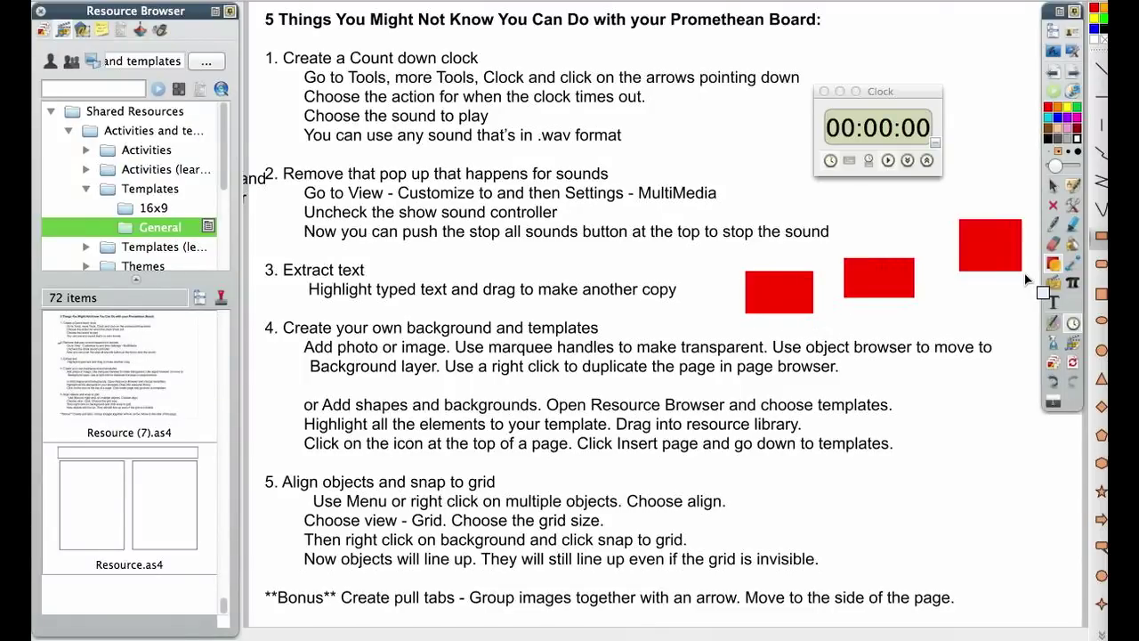
{"action": "left_click", "coordinate": [1054, 188]}
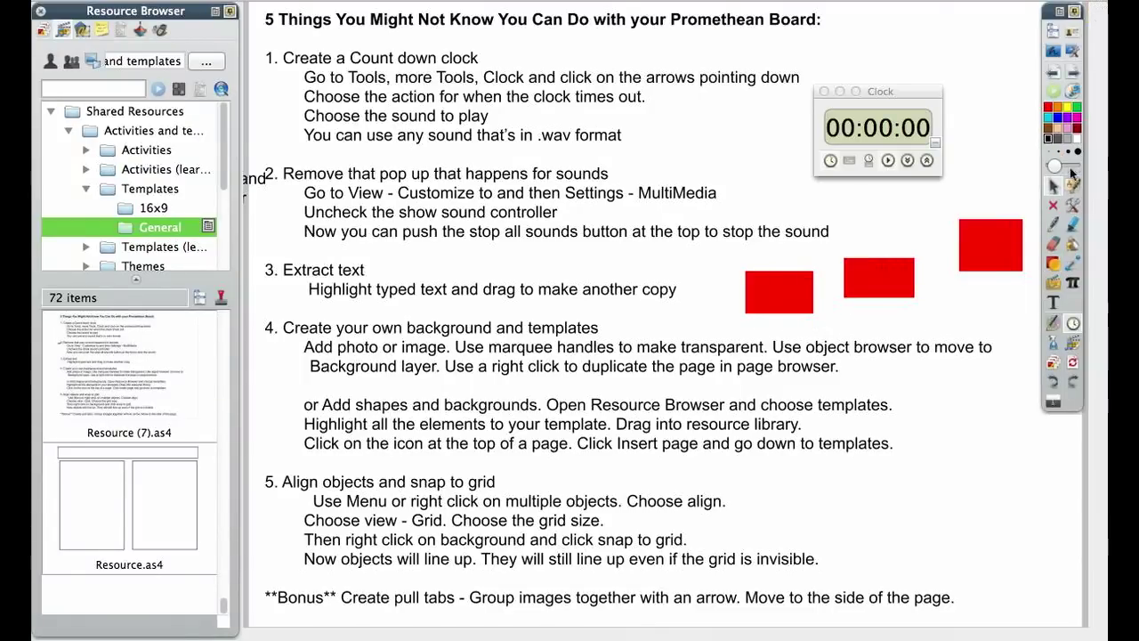
- Select all three red rectangles and apply Align Top to level them
{"action": "left_click", "coordinate": [1014, 254]}
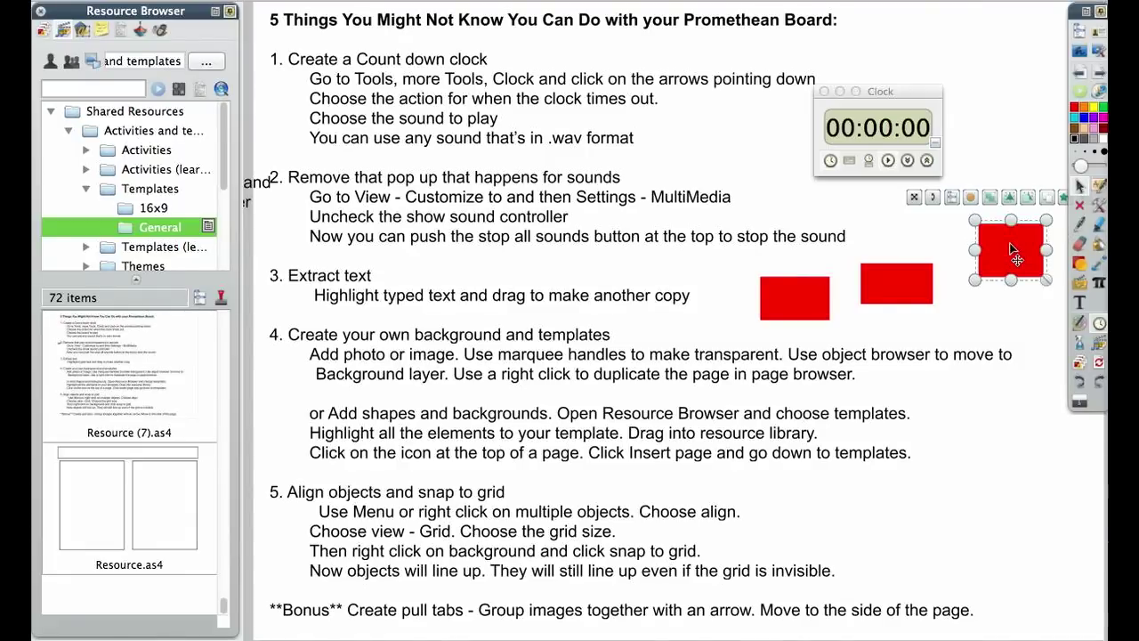
{"action": "left_click", "coordinate": [887, 286], "text": "shift"}
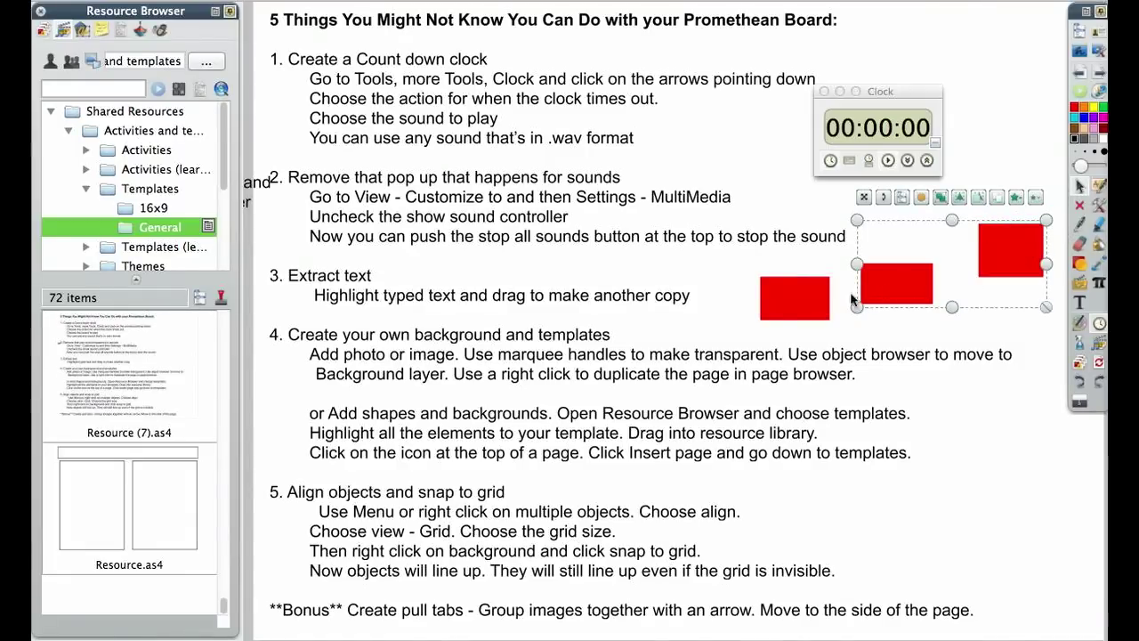
{"action": "left_click", "coordinate": [788, 313], "text": "shift"}
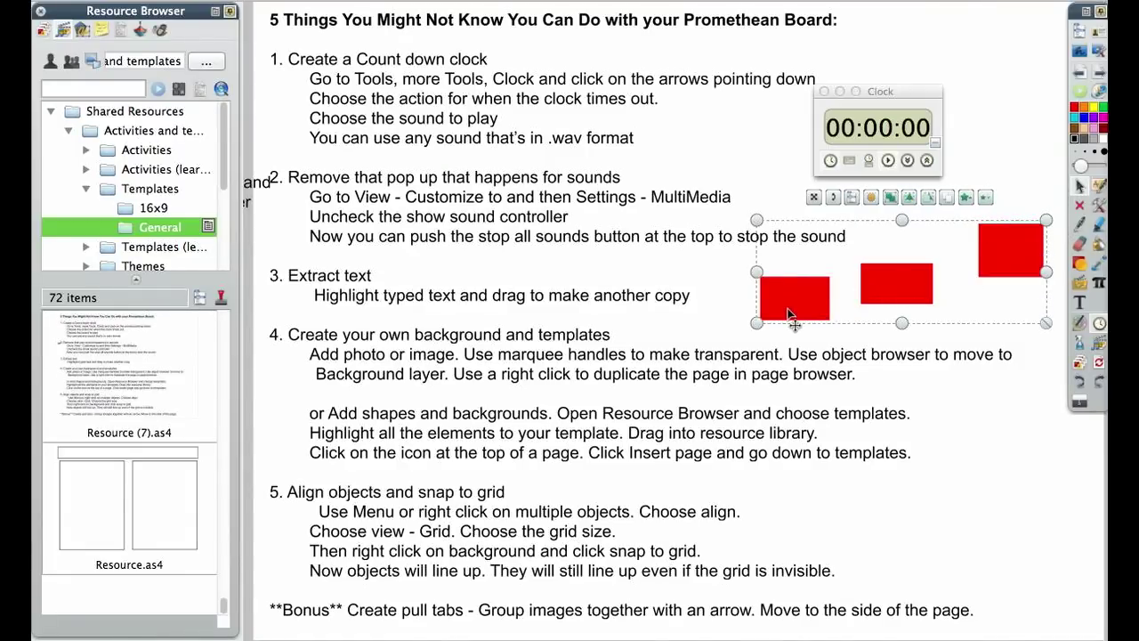
{"action": "left_click", "coordinate": [851, 198]}
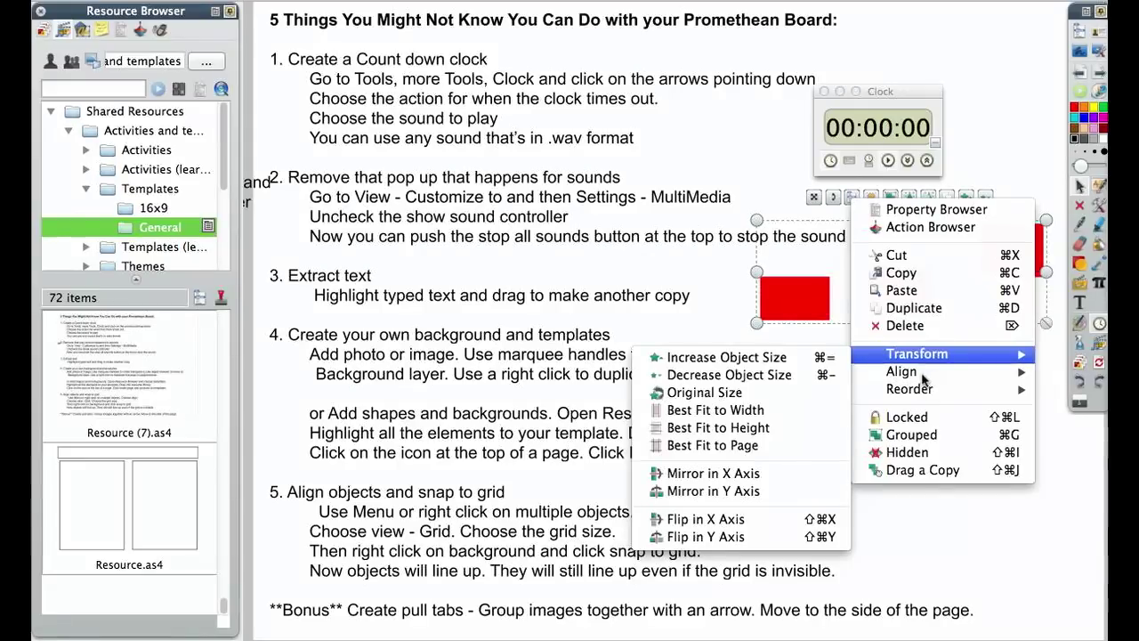
{"action": "mouse_move", "coordinate": [1021, 379]}
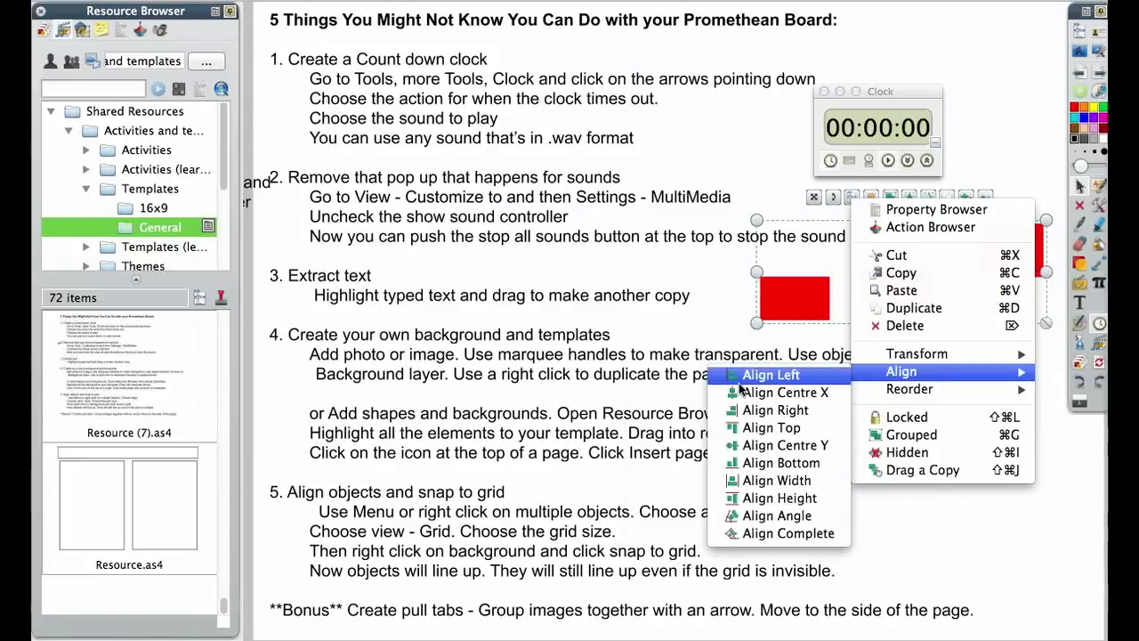
{"action": "left_click", "coordinate": [765, 430]}
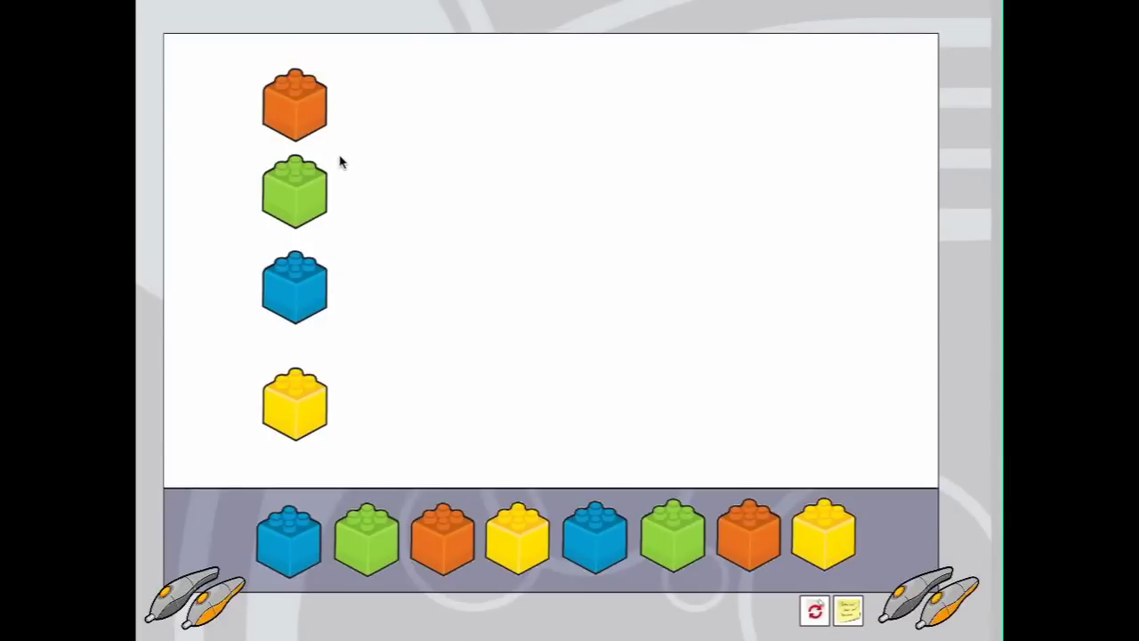
- Drag the green and blue blocks into the page and align them with Align Centre X
{"action": "left_click_drag", "start_coordinate": [295, 191], "coordinate": [485, 184]}
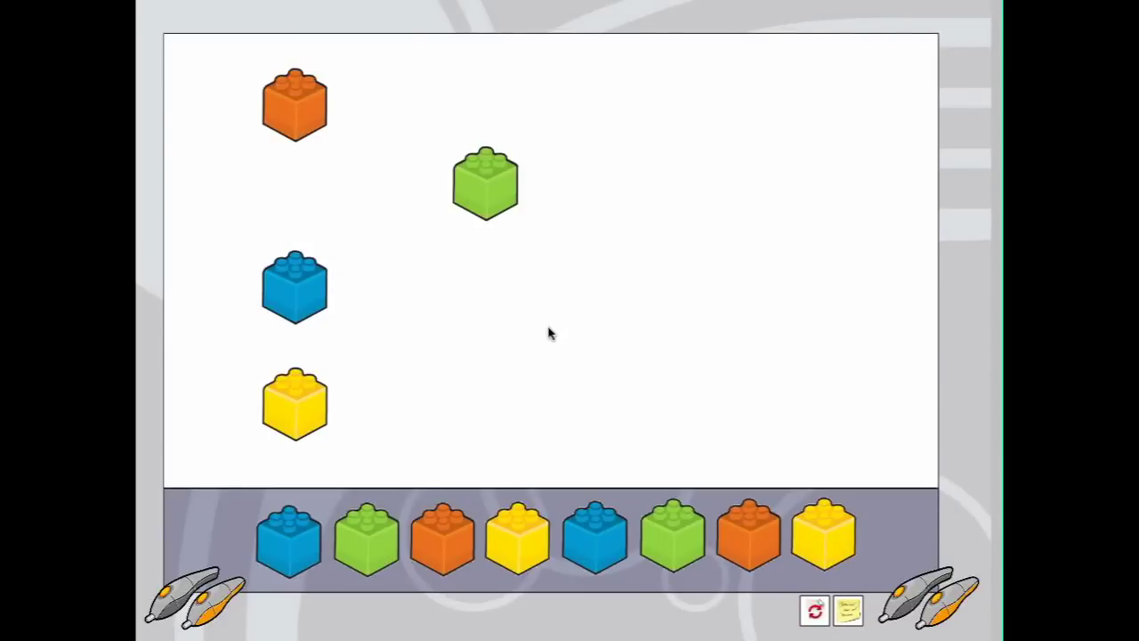
{"action": "left_click_drag", "start_coordinate": [292, 296], "coordinate": [551, 330]}
{"action": "left_click_drag", "start_coordinate": [454, 125], "coordinate": [623, 405]}
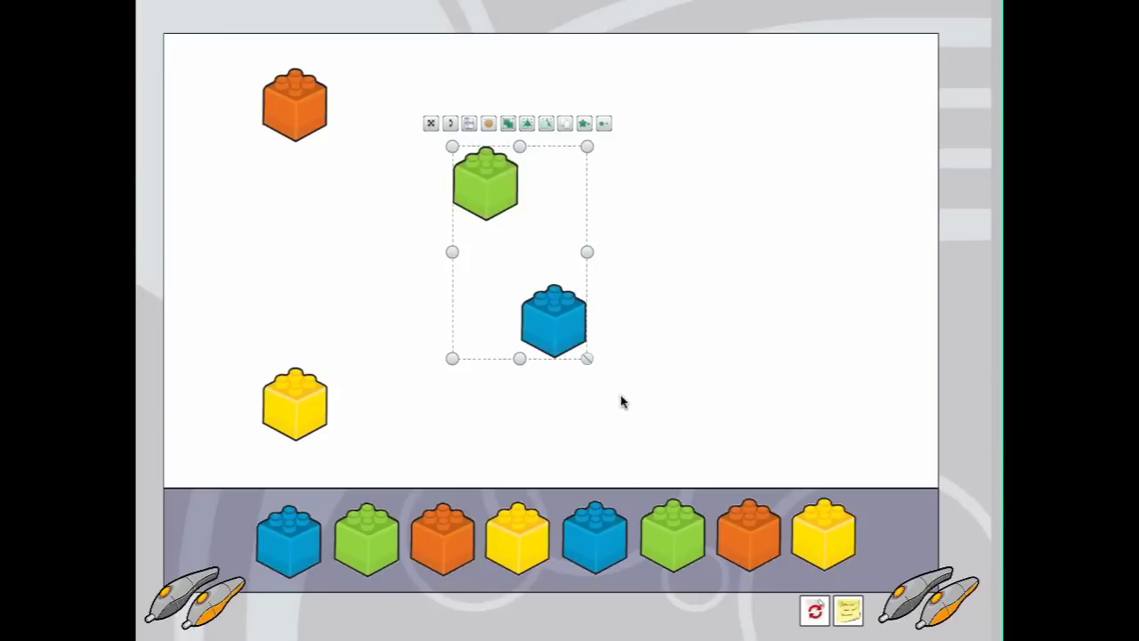
{"action": "left_click", "coordinate": [469, 123]}
{"action": "mouse_move", "coordinate": [507, 295]}
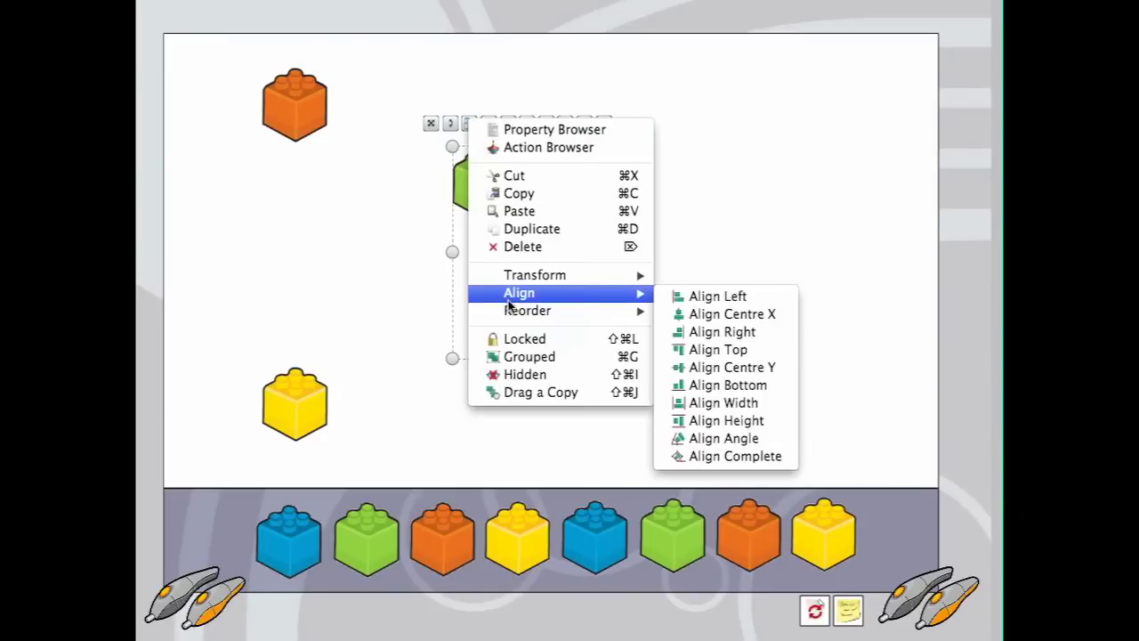
{"action": "left_click", "coordinate": [702, 314]}
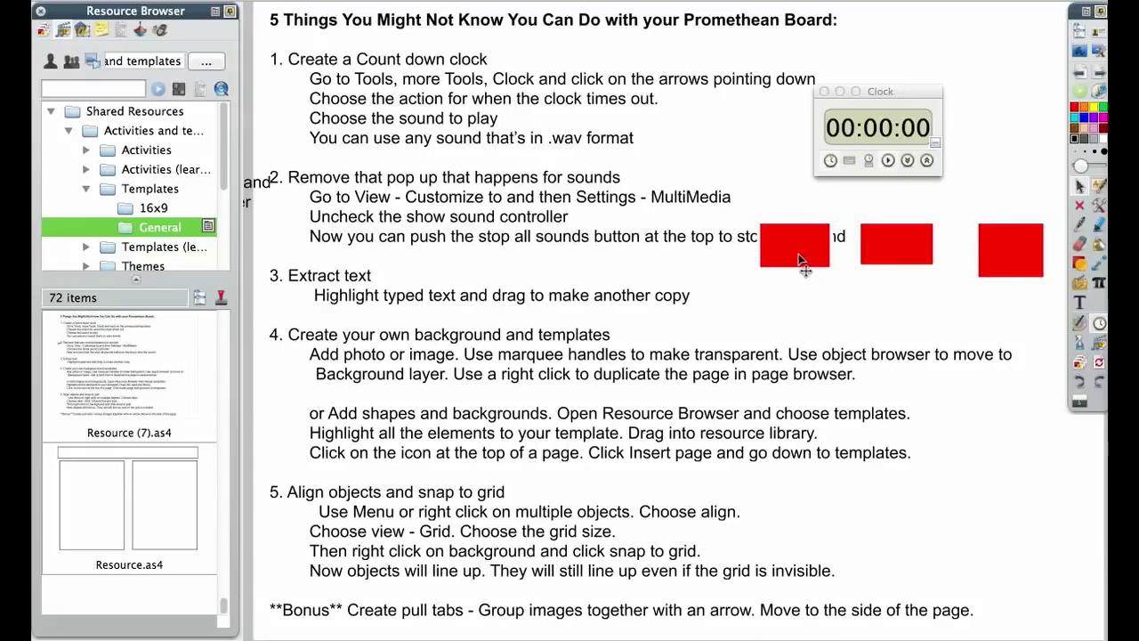
- Move the three red rectangles lower so their tops sit level
{"action": "left_click_drag", "start_coordinate": [805, 269], "coordinate": [799, 326]}
{"action": "left_click_drag", "start_coordinate": [883, 247], "coordinate": [883, 298]}
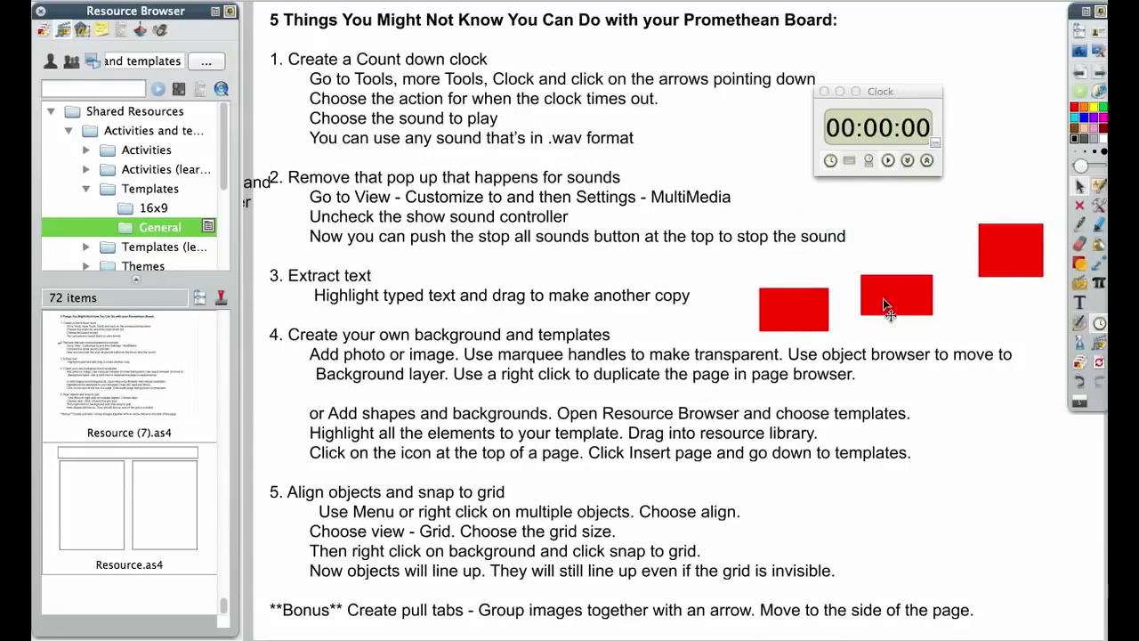
{"action": "left_click_drag", "start_coordinate": [1017, 247], "coordinate": [1015, 291]}
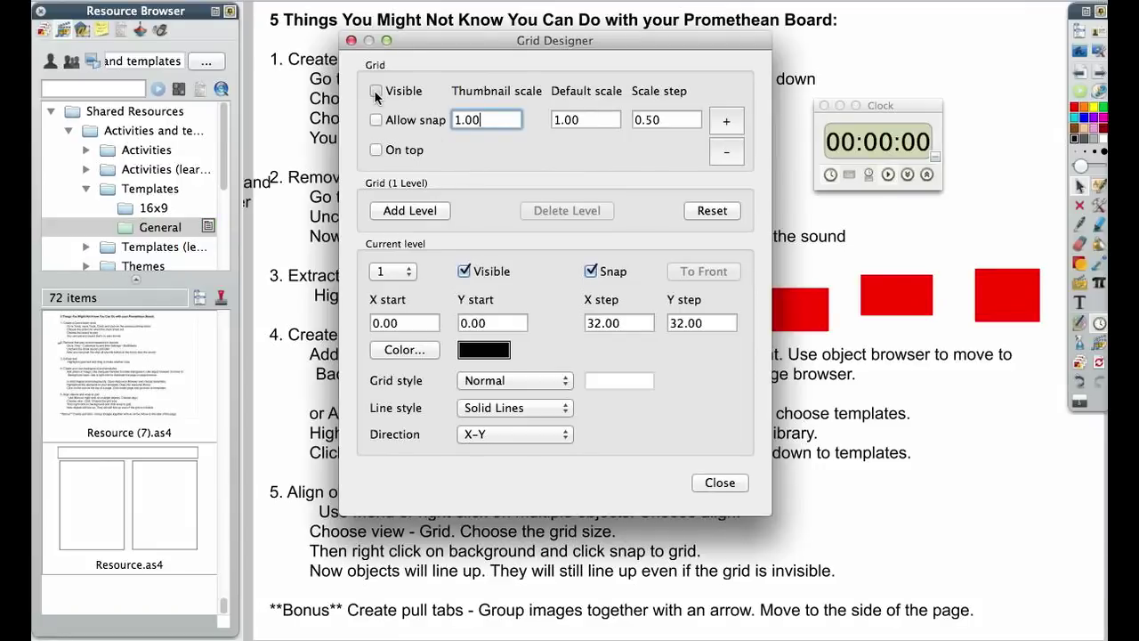
- Make the page grid visible with a default scale of 7.00 and close Grid Designer
{"action": "left_click", "coordinate": [377, 92]}
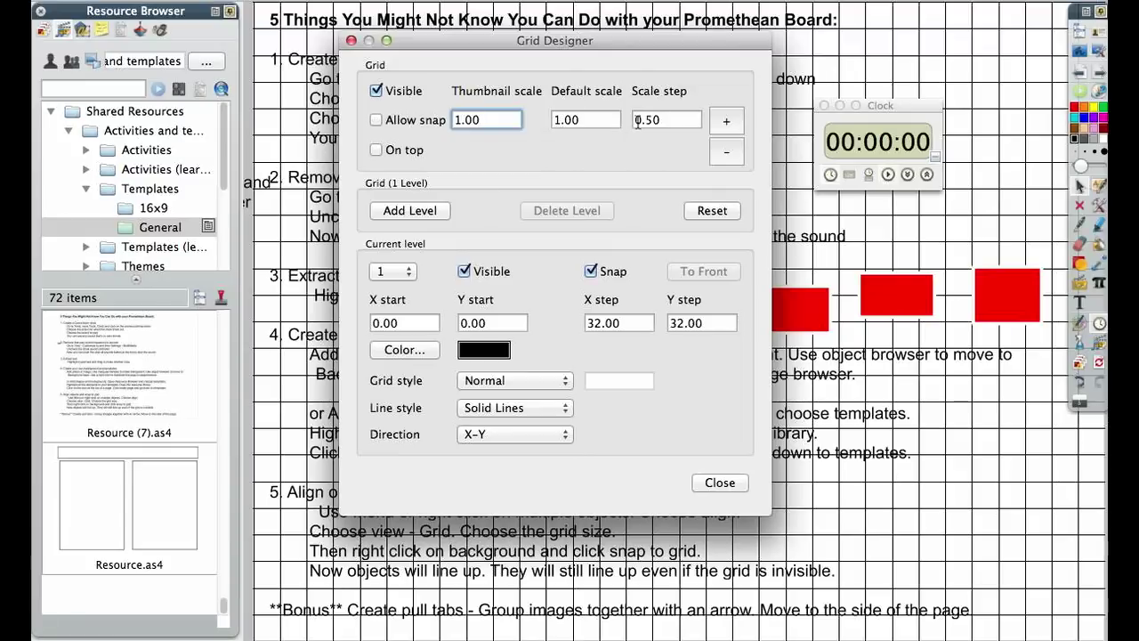
{"action": "left_click", "coordinate": [726, 126]}
{"action": "left_click", "coordinate": [726, 126]}
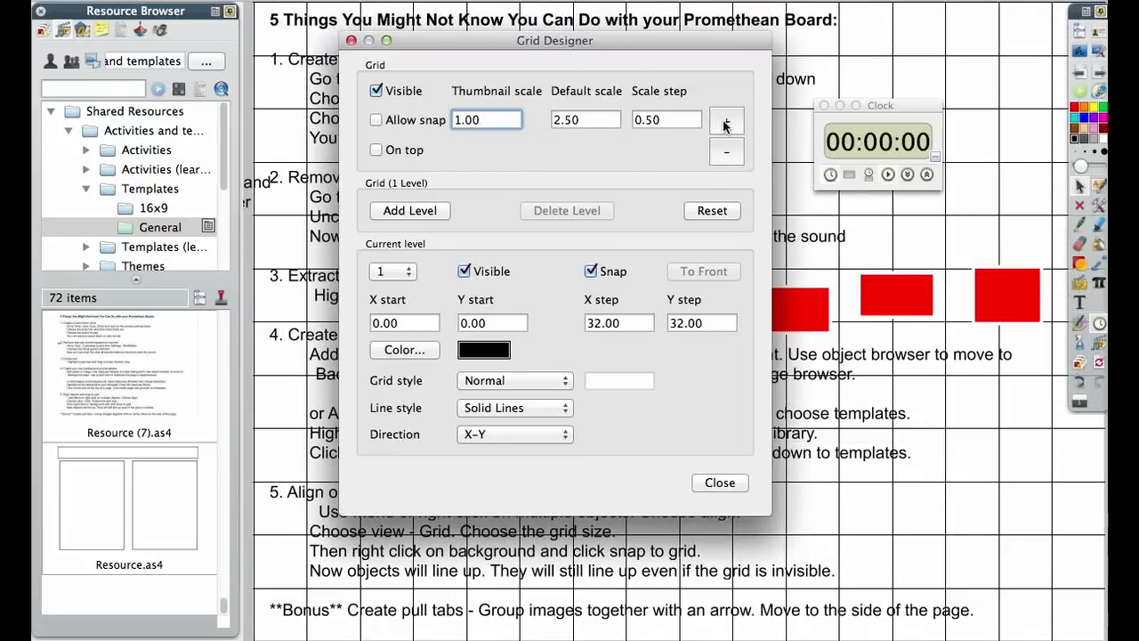
{"action": "left_click", "coordinate": [725, 126]}
{"action": "left_click", "coordinate": [723, 119]}
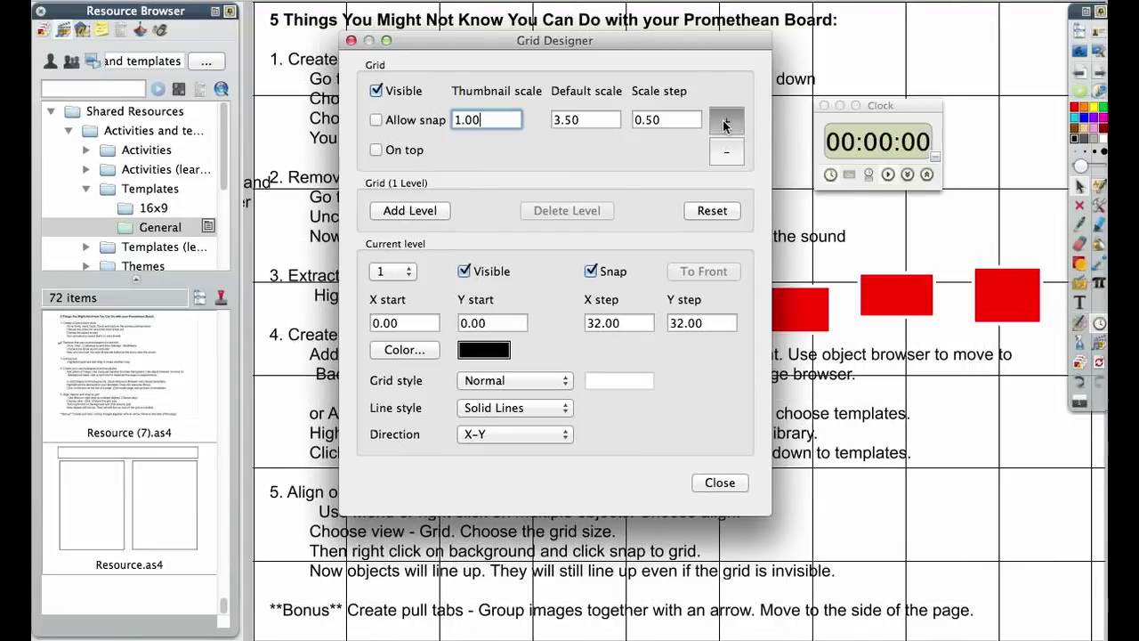
{"action": "left_click", "coordinate": [722, 120]}
{"action": "left_click", "coordinate": [723, 119]}
{"action": "left_click", "coordinate": [723, 120]}
{"action": "left_click", "coordinate": [723, 119]}
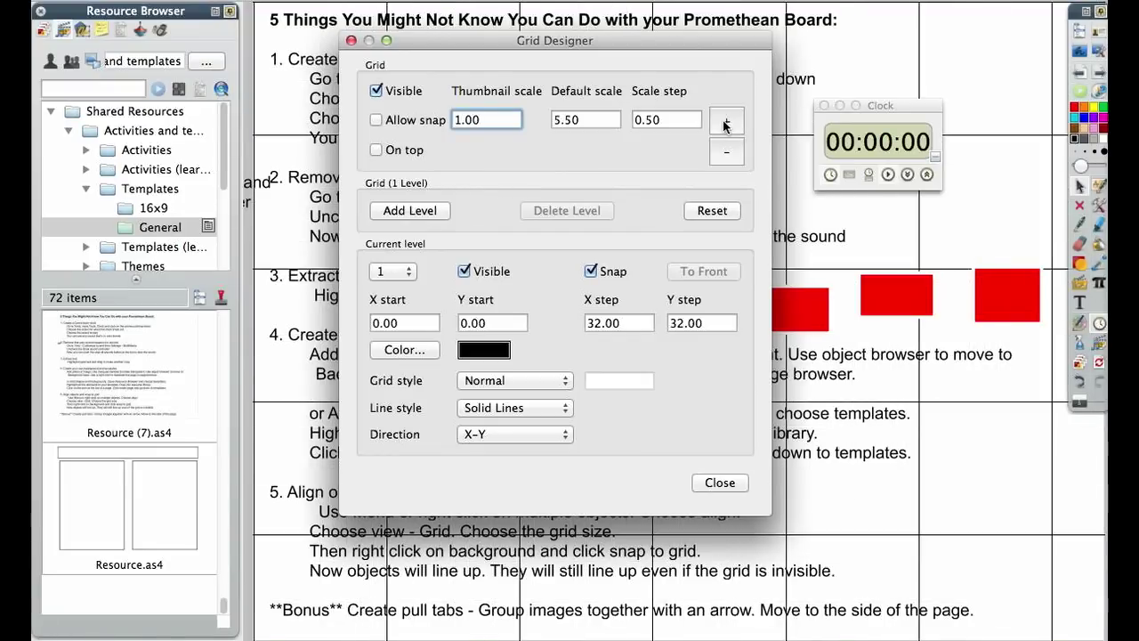
{"action": "left_click", "coordinate": [722, 119]}
{"action": "left_click", "coordinate": [723, 119]}
{"action": "left_click", "coordinate": [723, 120]}
{"action": "left_click", "coordinate": [723, 120]}
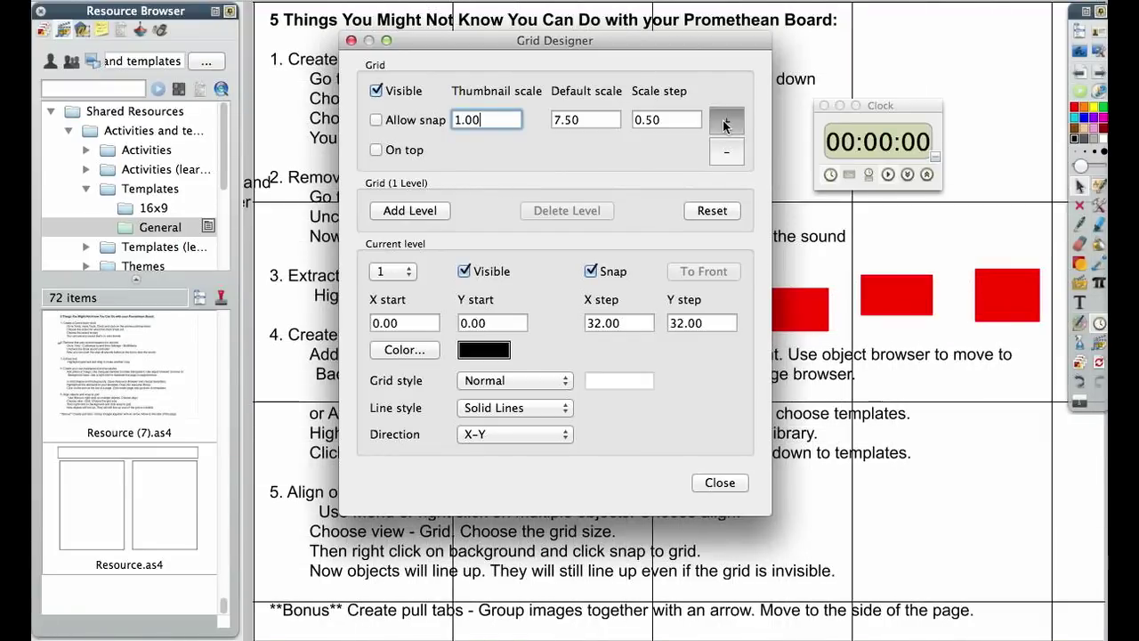
{"action": "left_click", "coordinate": [723, 119]}
{"action": "left_click", "coordinate": [723, 119]}
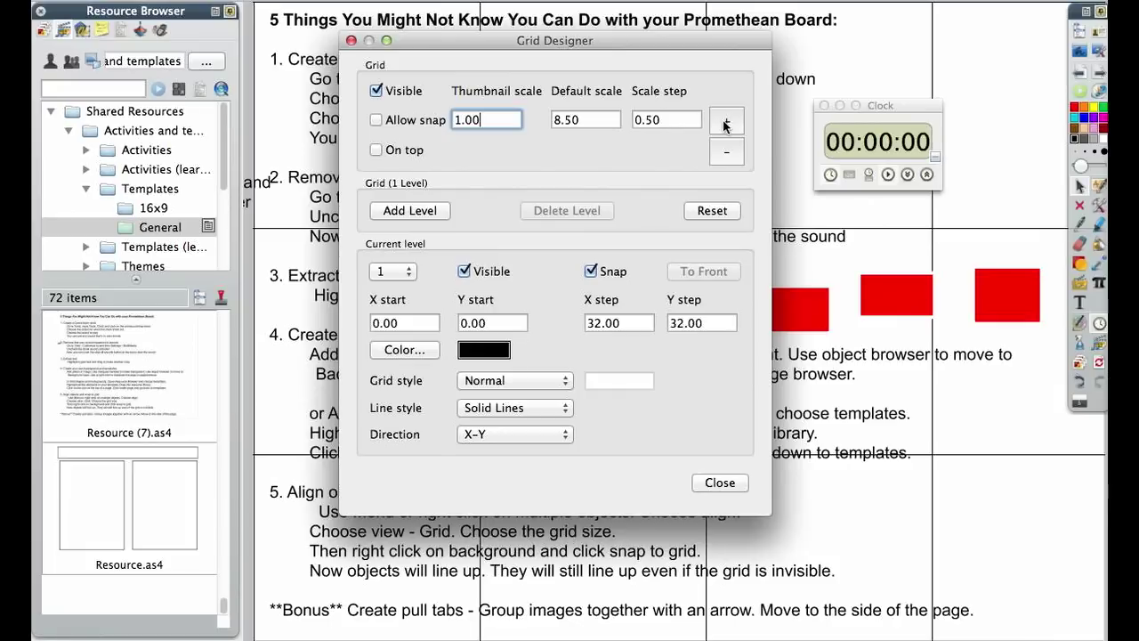
{"action": "left_click", "coordinate": [727, 151]}
{"action": "left_click", "coordinate": [726, 152]}
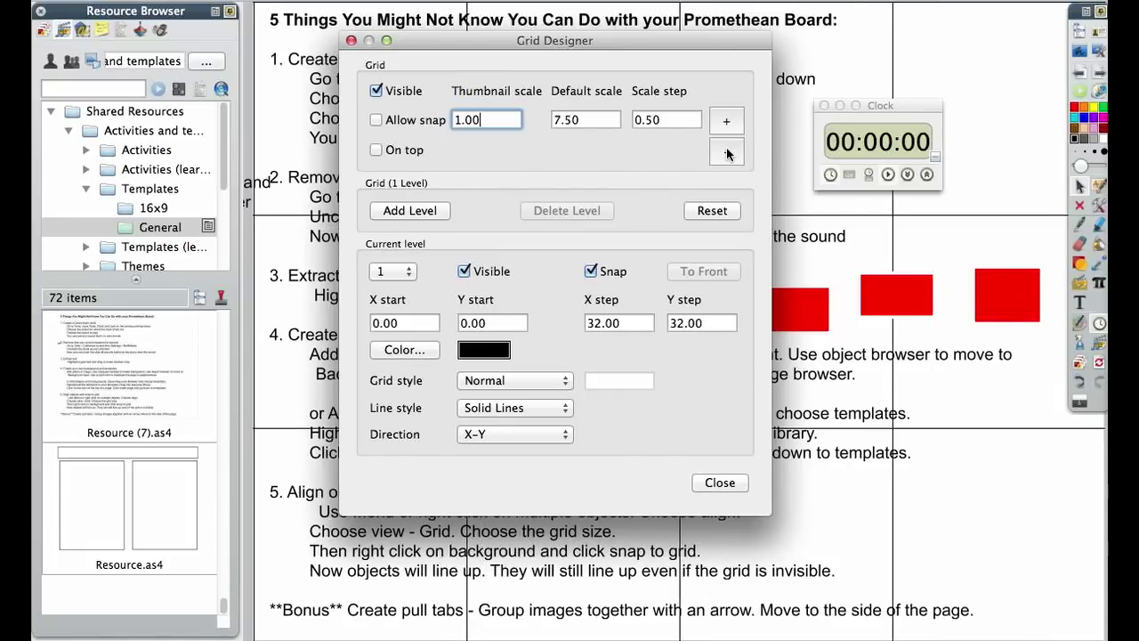
{"action": "left_click", "coordinate": [726, 152]}
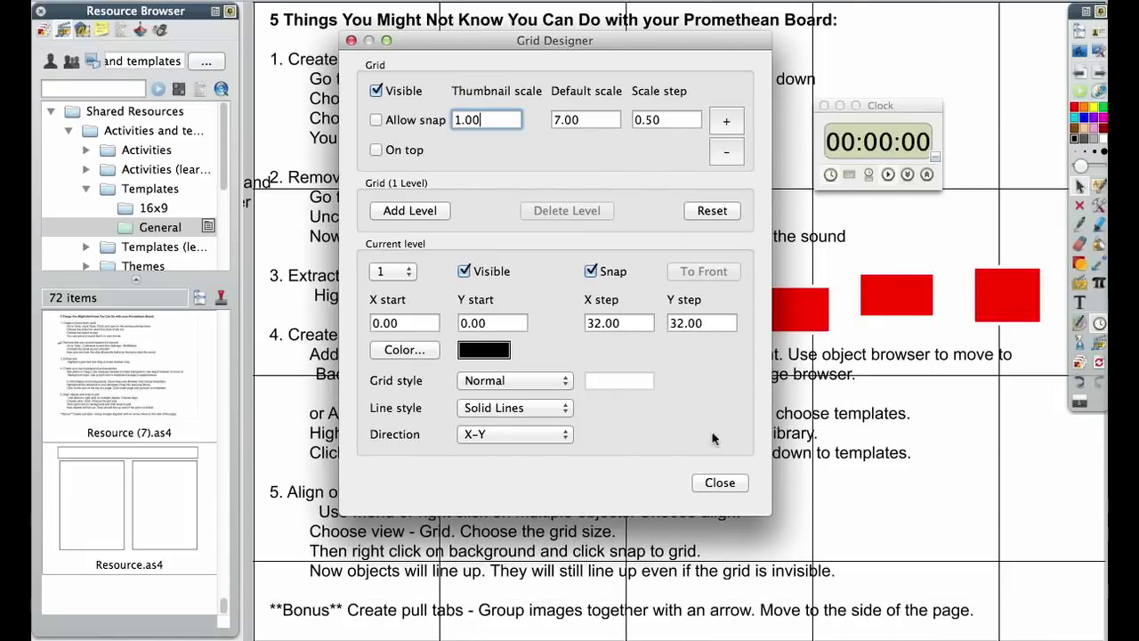
{"action": "left_click", "coordinate": [720, 482]}
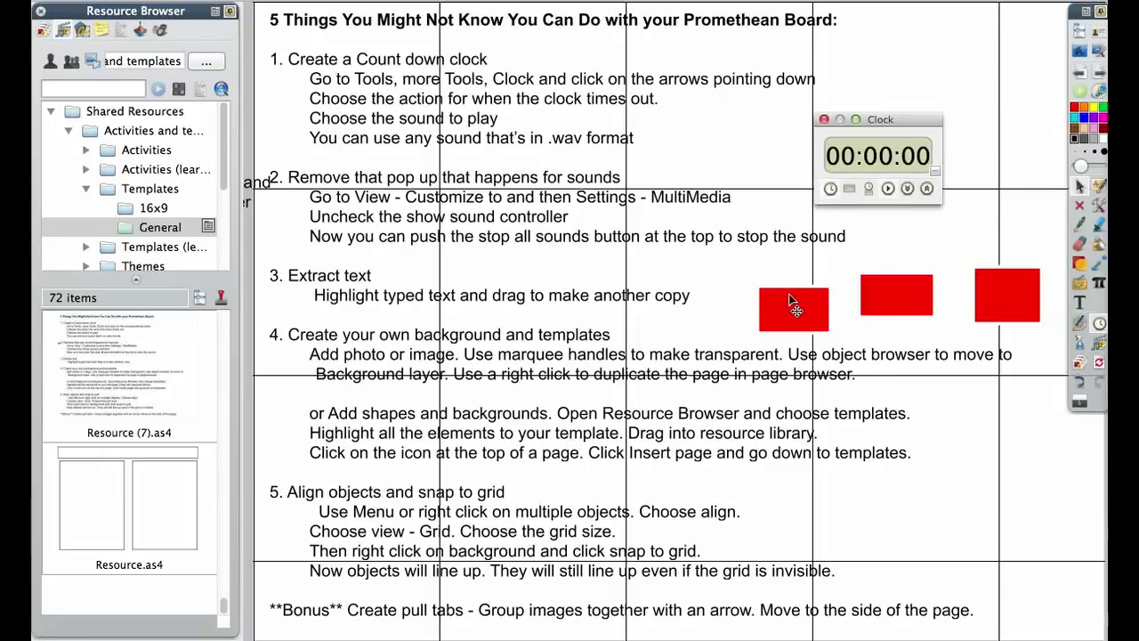
- Snap the three red rectangles into grid cells, two at the right edge, then select one
{"action": "left_click_drag", "start_coordinate": [790, 298], "coordinate": [947, 93]}
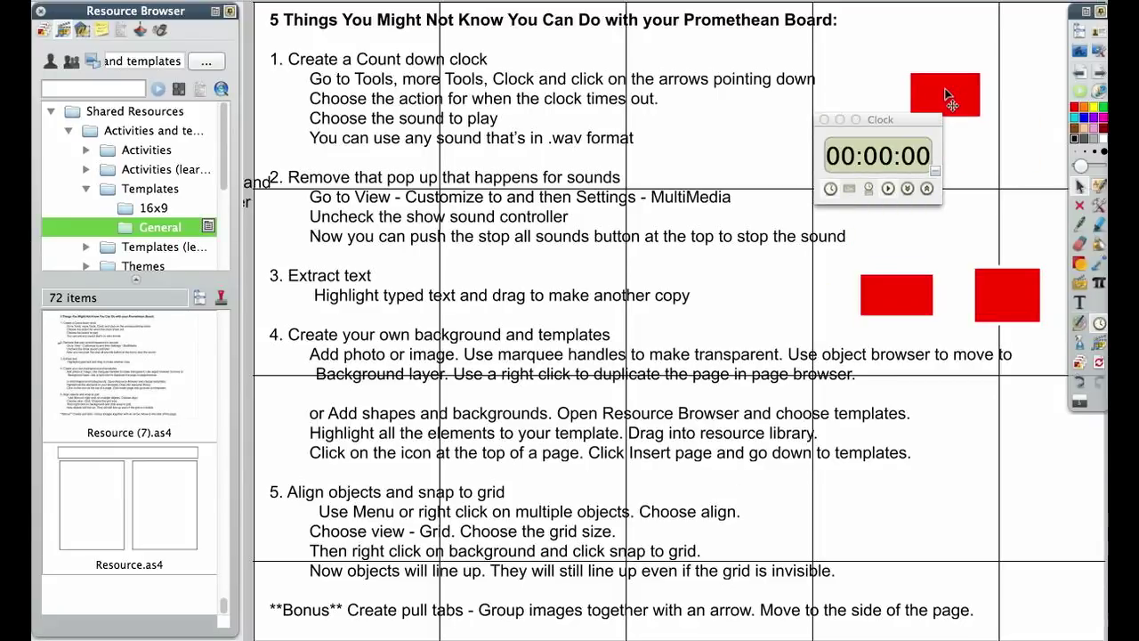
{"action": "right_click", "coordinate": [768, 140]}
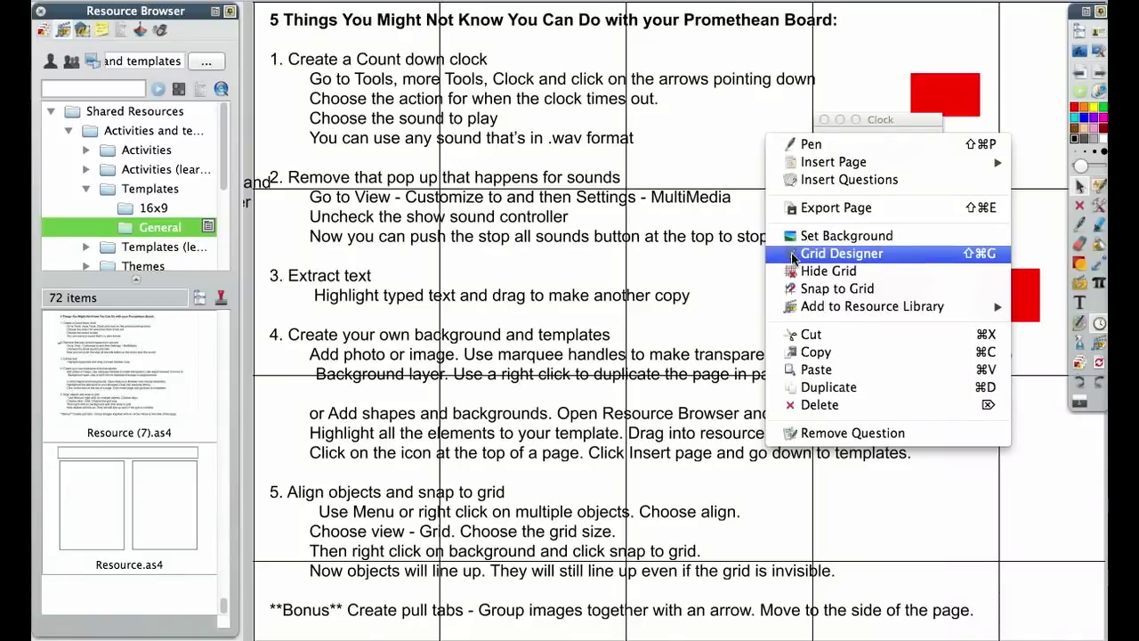
{"action": "left_click", "coordinate": [795, 254]}
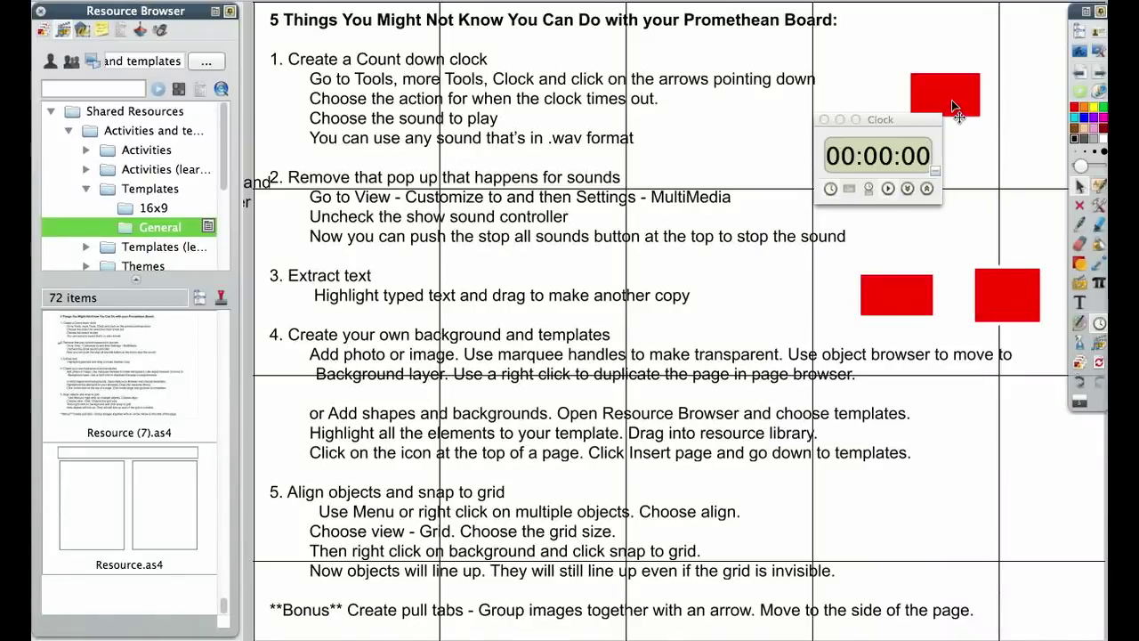
{"action": "left_click_drag", "start_coordinate": [951, 100], "coordinate": [965, 153]}
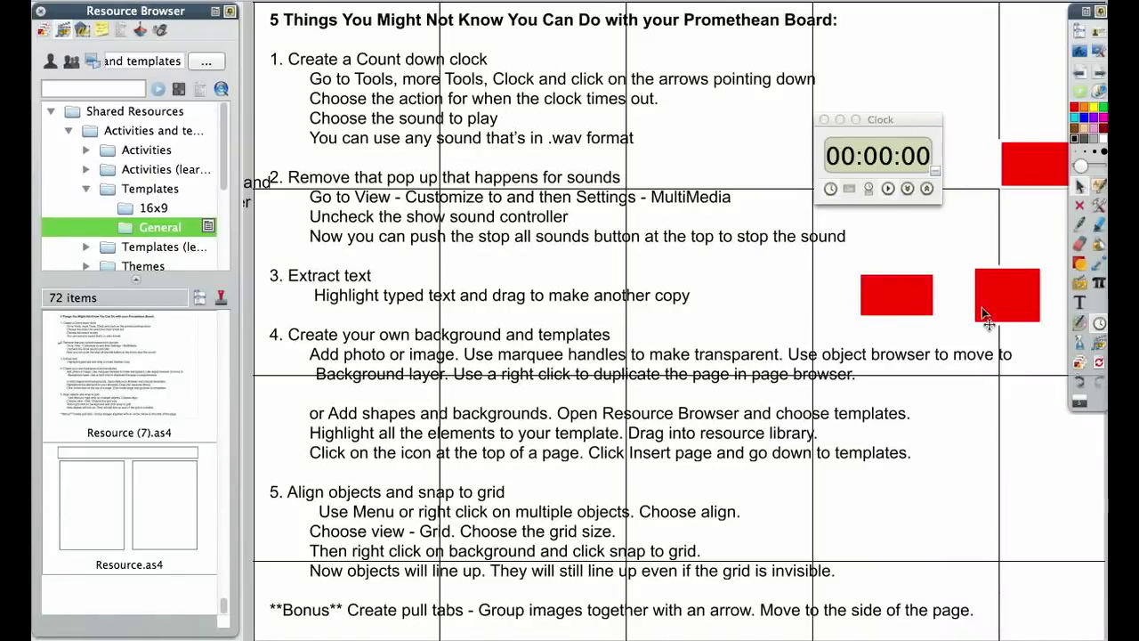
{"action": "left_click_drag", "start_coordinate": [996, 294], "coordinate": [1024, 344]}
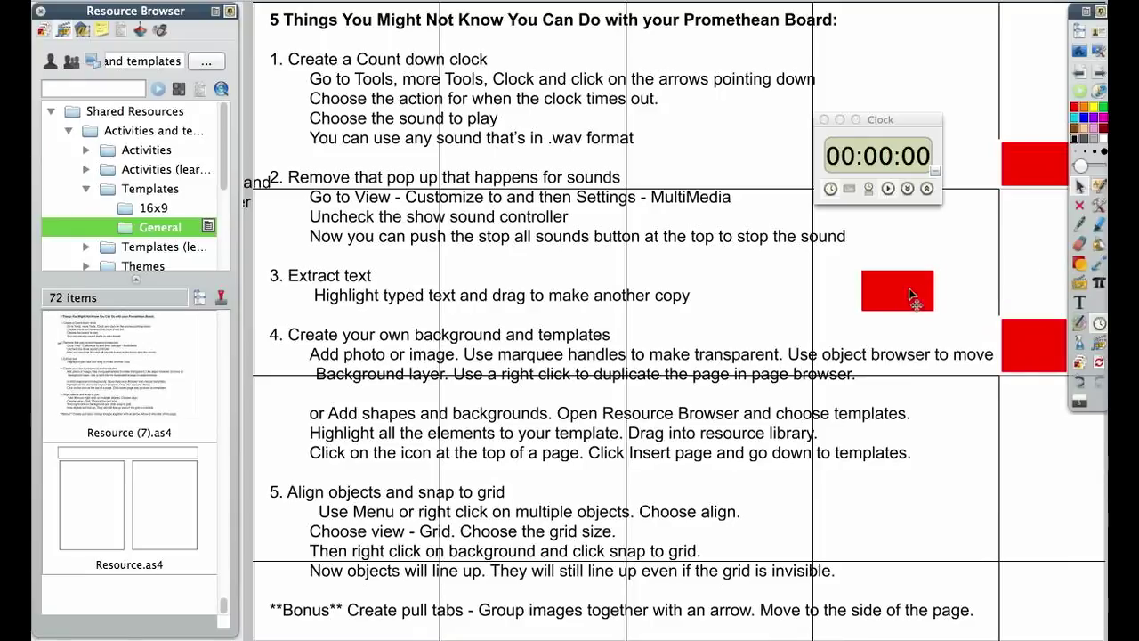
{"action": "left_click_drag", "start_coordinate": [898, 294], "coordinate": [844, 171]}
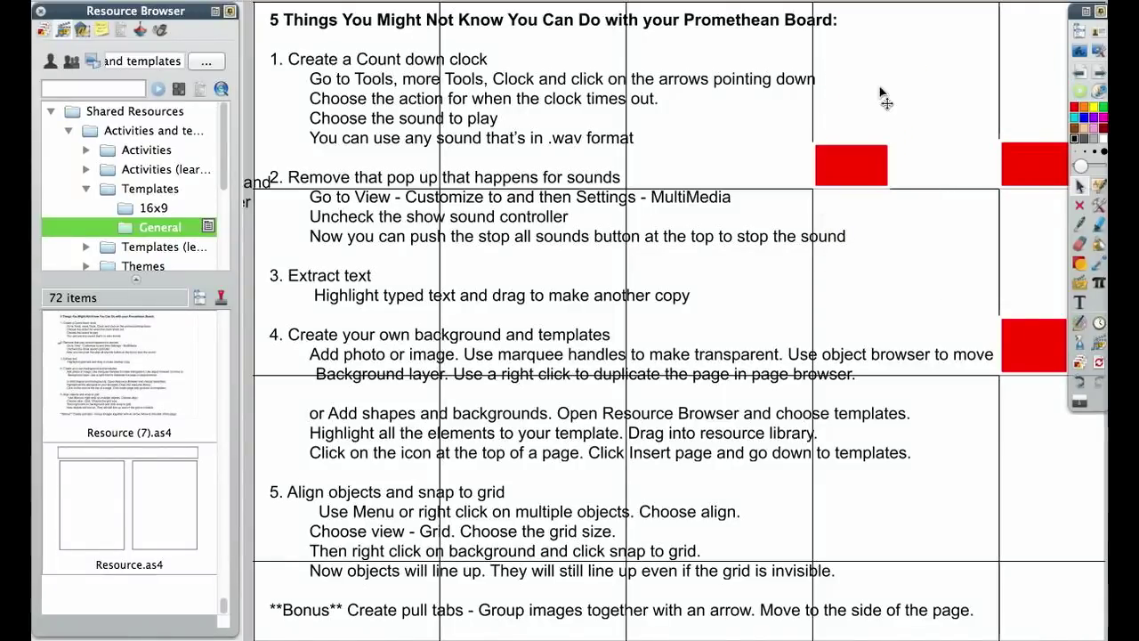
{"action": "left_click", "coordinate": [846, 171]}
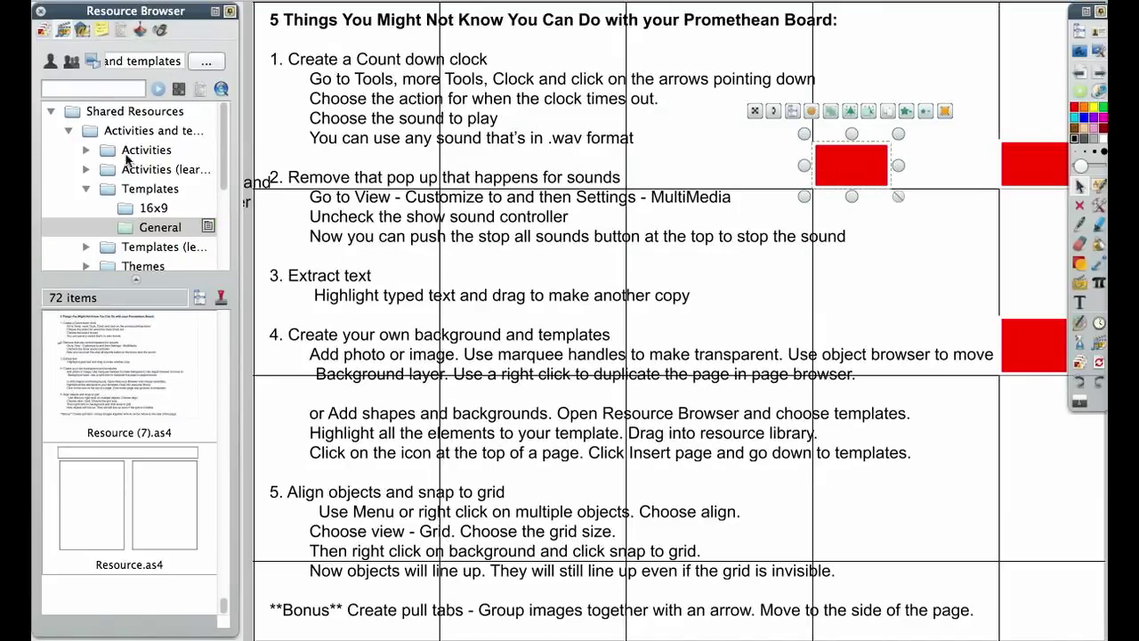
- Set the rectangle's Restrictors Snap To option to Top, then drag it onto a grid line
{"action": "left_click", "coordinate": [124, 33]}
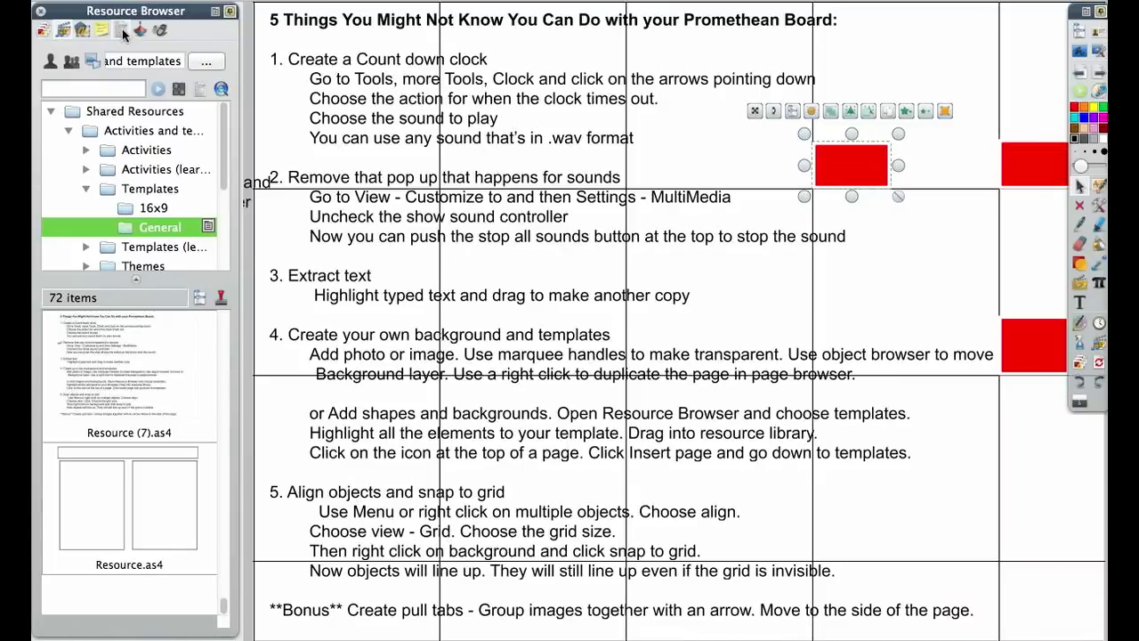
{"action": "left_click", "coordinate": [123, 33]}
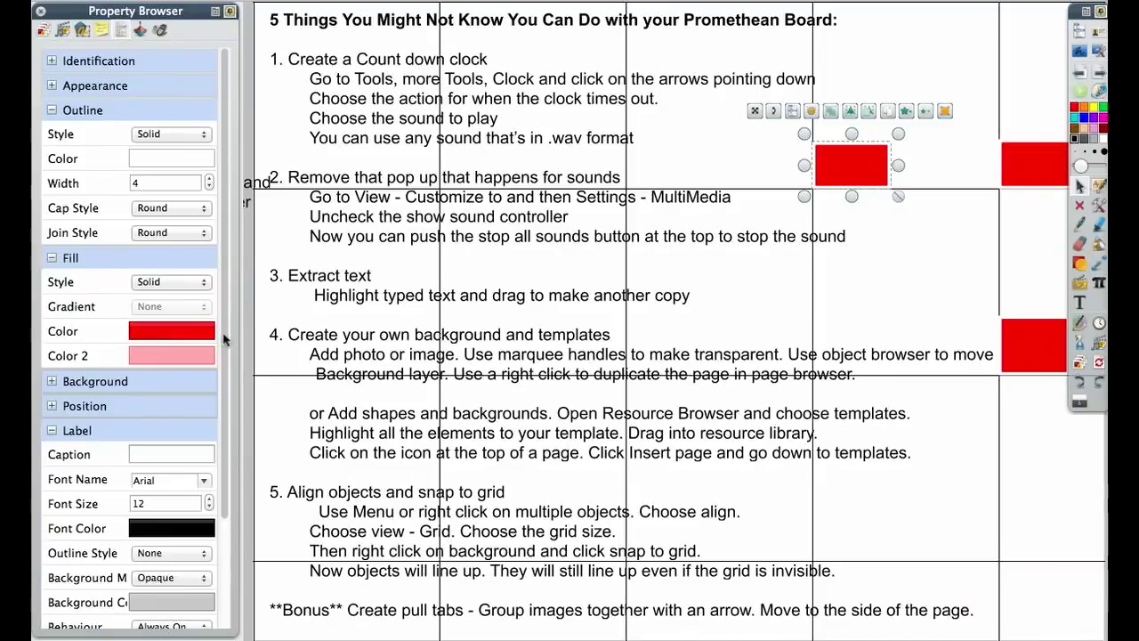
{"action": "scroll", "coordinate": [227, 335], "scroll_direction": "down", "scroll_amount": 5}
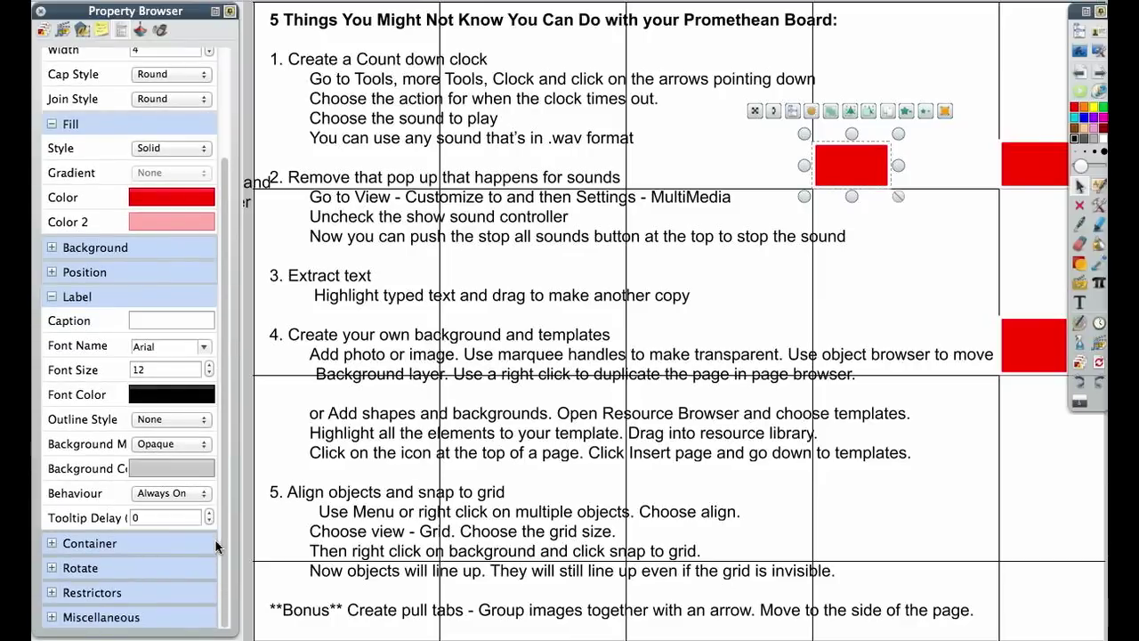
{"action": "left_click", "coordinate": [51, 594]}
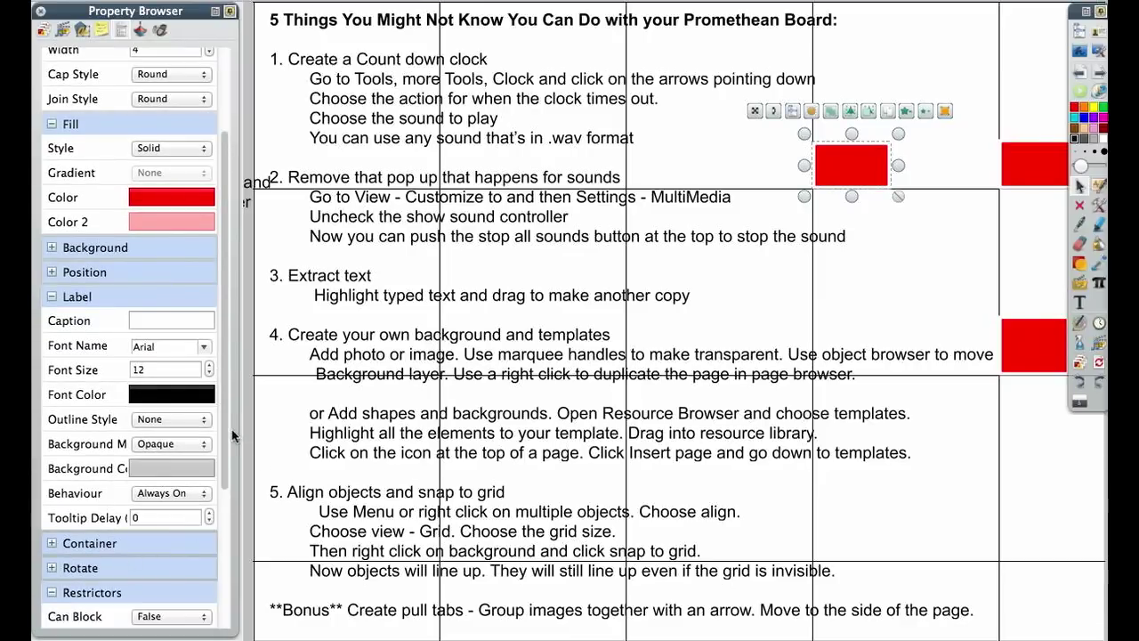
{"action": "scroll", "coordinate": [227, 507], "scroll_direction": "down", "scroll_amount": 4}
{"action": "scroll", "coordinate": [224, 505], "scroll_direction": "down", "scroll_amount": 5}
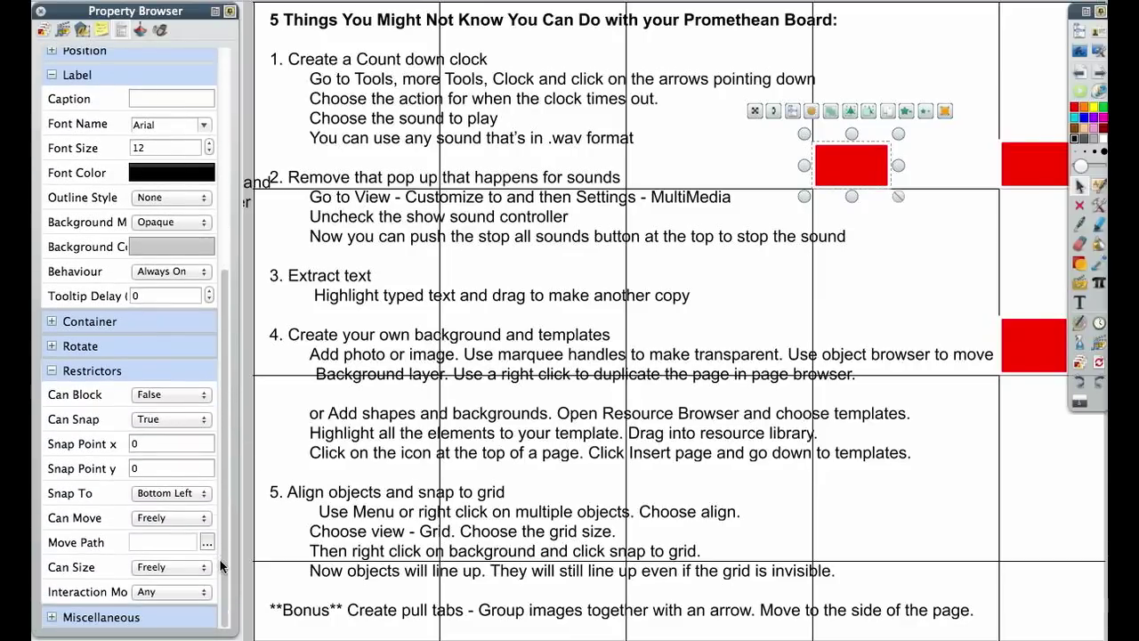
{"action": "left_click", "coordinate": [193, 495]}
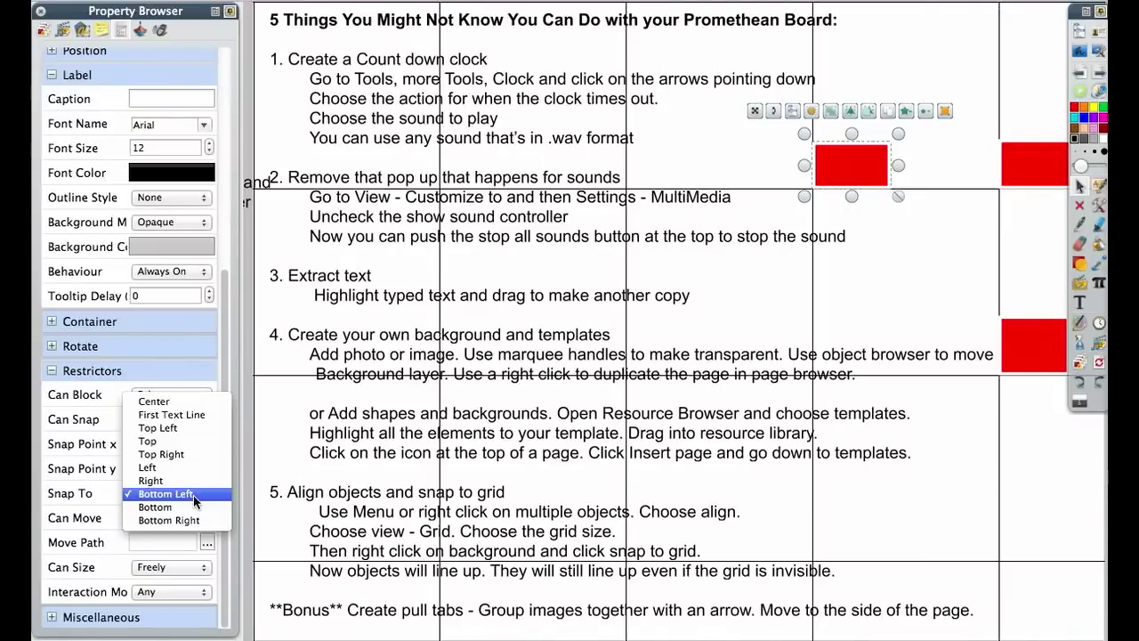
{"action": "left_click", "coordinate": [172, 445]}
{"action": "left_click_drag", "start_coordinate": [846, 181], "coordinate": [812, 223]}
{"action": "left_click", "coordinate": [812, 221]}
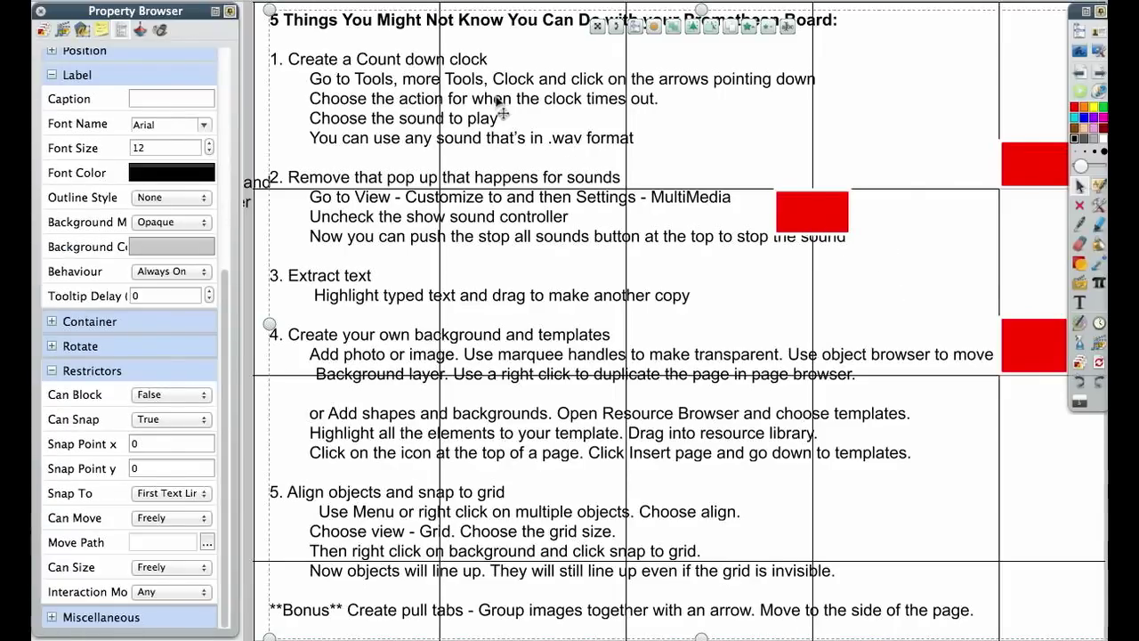
- Untick Visible in Grid Designer so the grid is hidden but snapping stays on
{"action": "left_click", "coordinate": [1081, 29]}
{"action": "mouse_move", "coordinate": [1073, 66]}
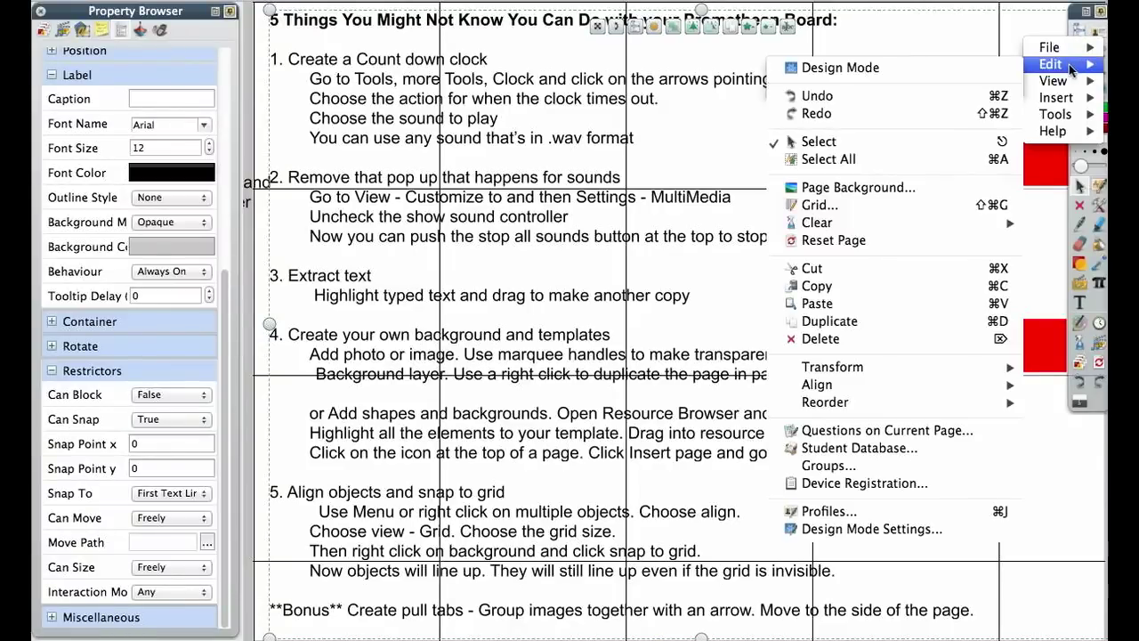
{"action": "mouse_move", "coordinate": [827, 229]}
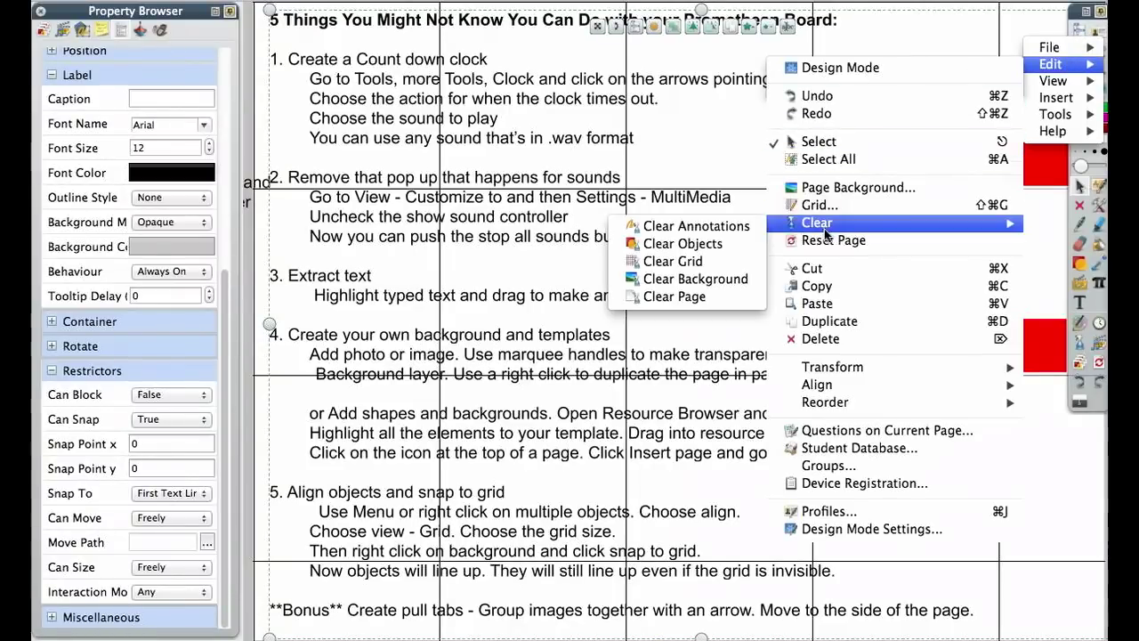
{"action": "left_click", "coordinate": [708, 191]}
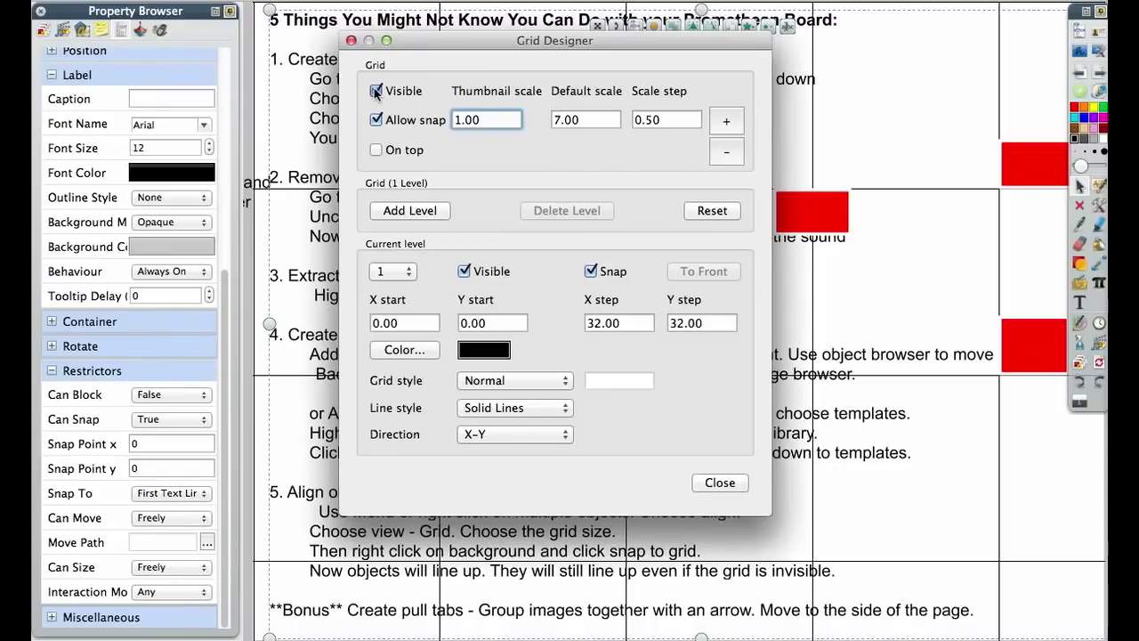
{"action": "left_click", "coordinate": [377, 92]}
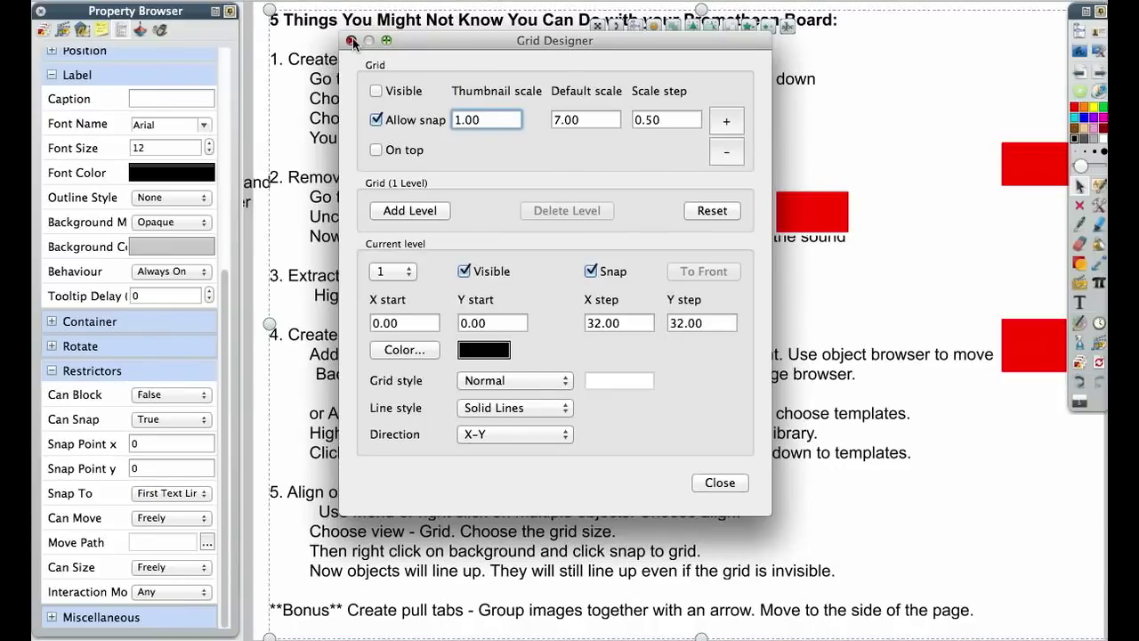
{"action": "left_click", "coordinate": [720, 482]}
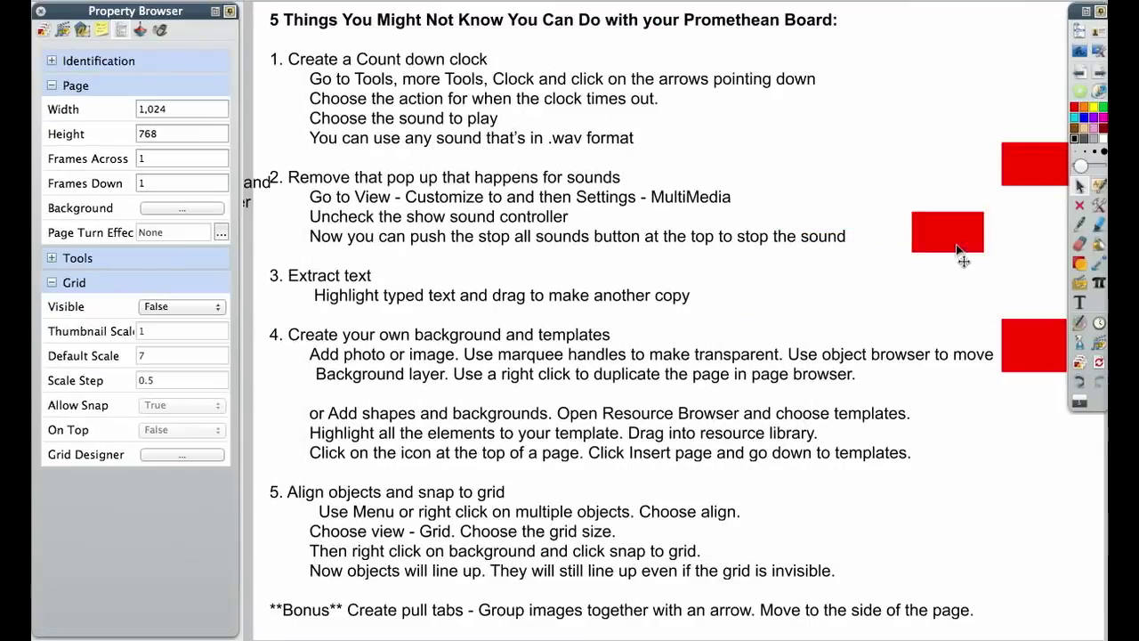
- Move the middle red rectangle right, back left, and up to the page top
{"action": "left_click_drag", "start_coordinate": [807, 228], "coordinate": [959, 252]}
{"action": "left_click_drag", "start_coordinate": [969, 213], "coordinate": [805, 140]}
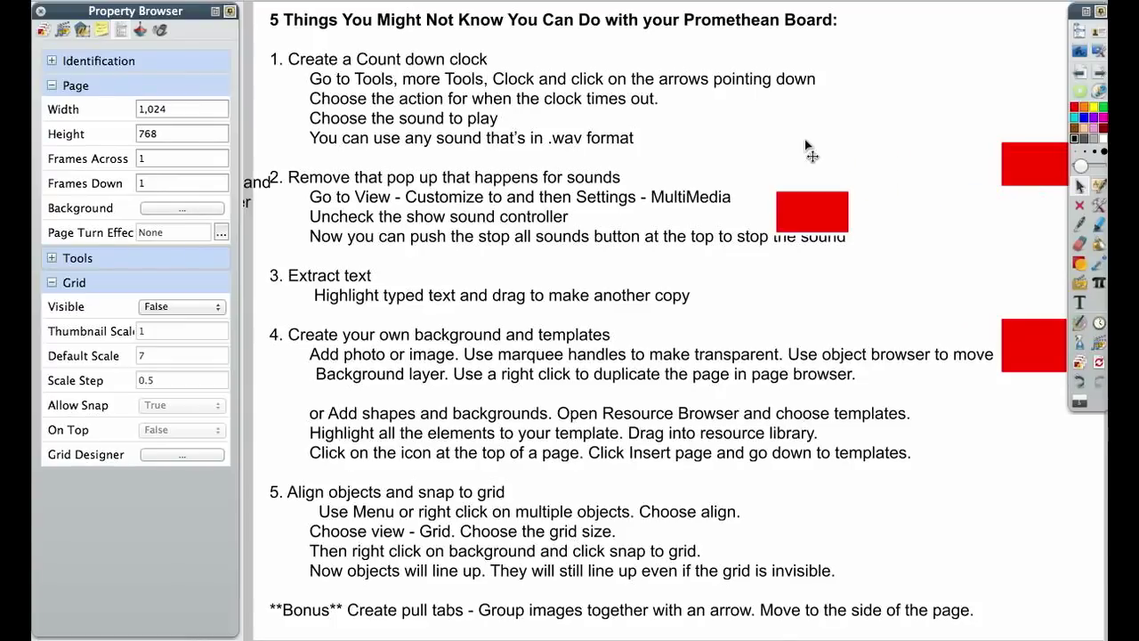
{"action": "left_click_drag", "start_coordinate": [811, 205], "coordinate": [890, 100]}
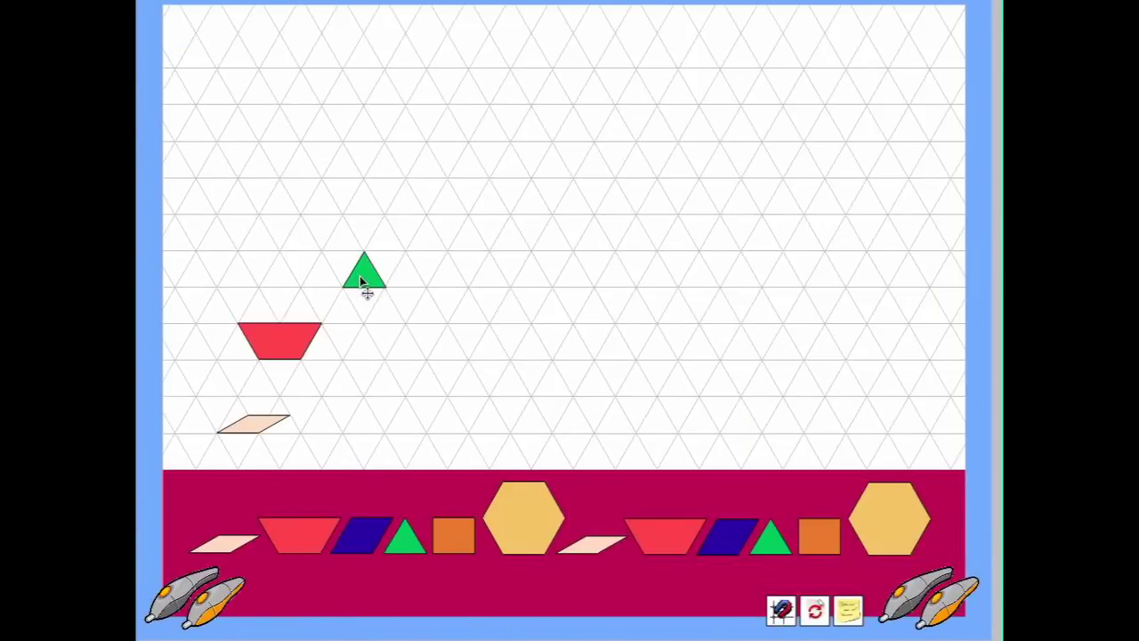
- Move the green triangle up and right, and drag a blue parallelogram from the tray onto the grid
{"action": "left_click_drag", "start_coordinate": [362, 281], "coordinate": [486, 206]}
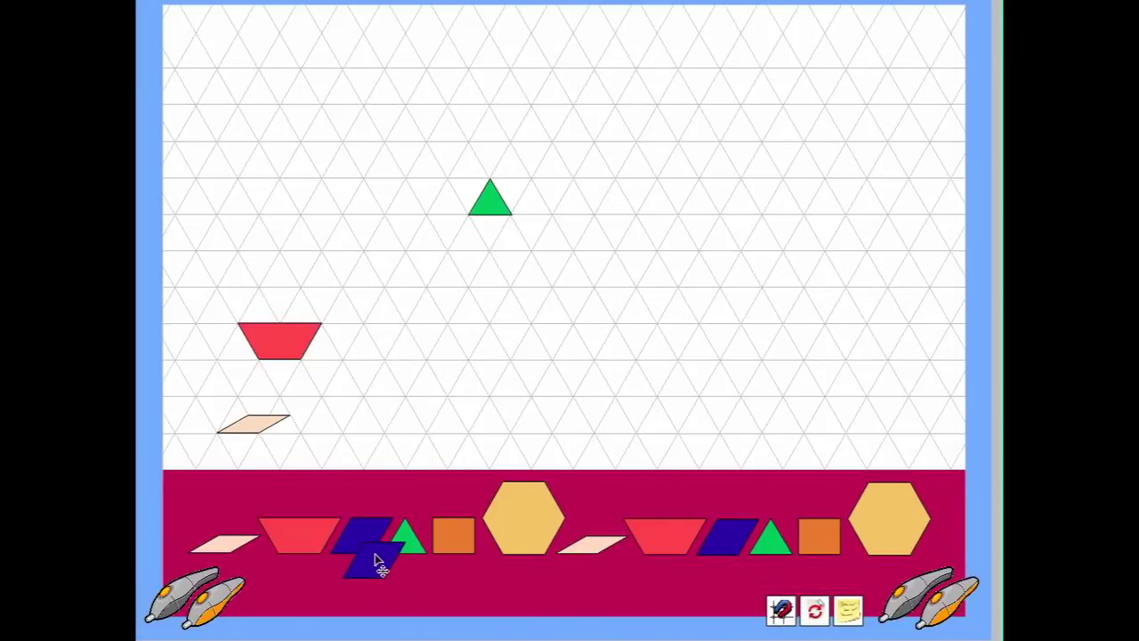
{"action": "left_click_drag", "start_coordinate": [377, 563], "coordinate": [414, 324]}
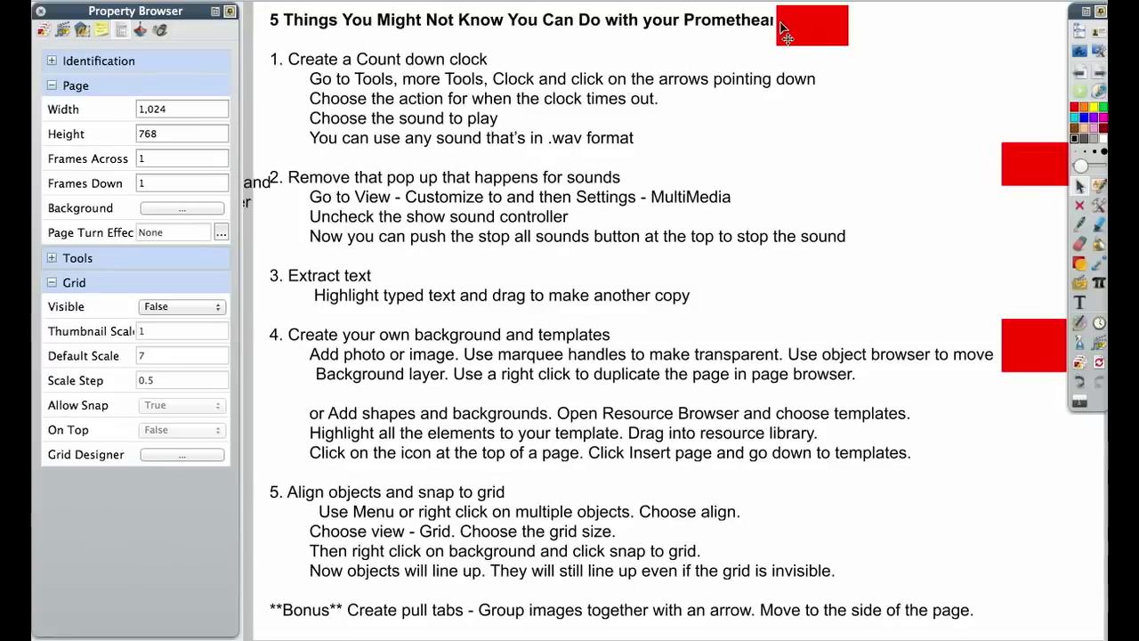
- Delete the top red rectangle and bring the upper right-edge rectangle in to the left
{"action": "left_click", "coordinate": [801, 13]}
{"action": "key", "text": "Delete"}
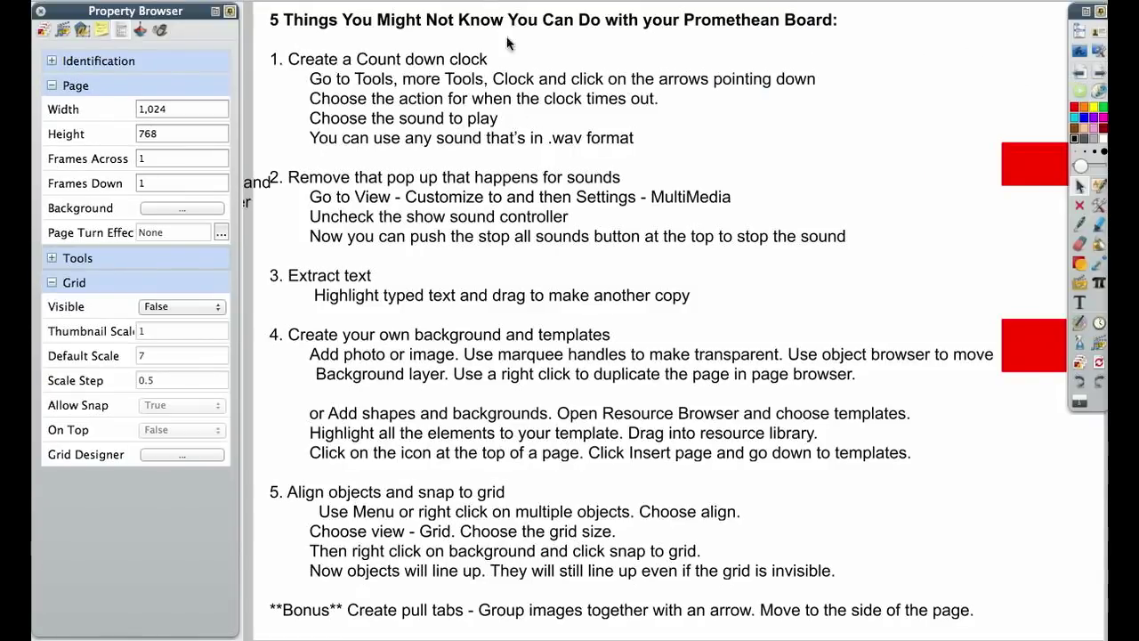
{"action": "left_click_drag", "start_coordinate": [933, 163], "coordinate": [837, 157]}
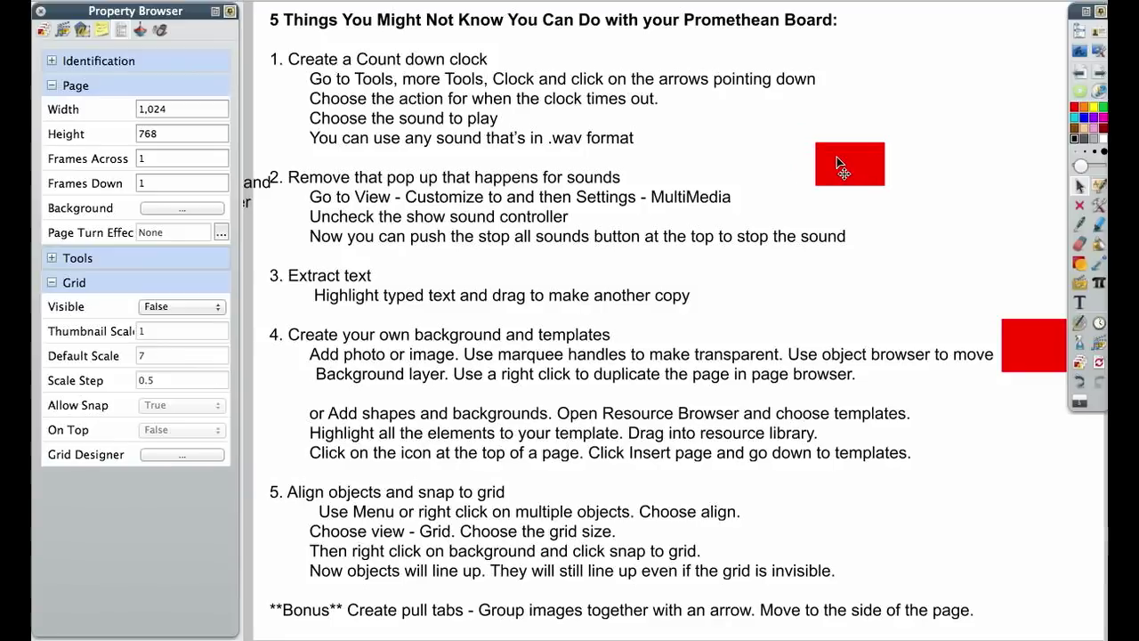
- Turn off Snap to Grid from the background menu, then try moving a rectangle and undo
{"action": "right_click", "coordinate": [748, 142]}
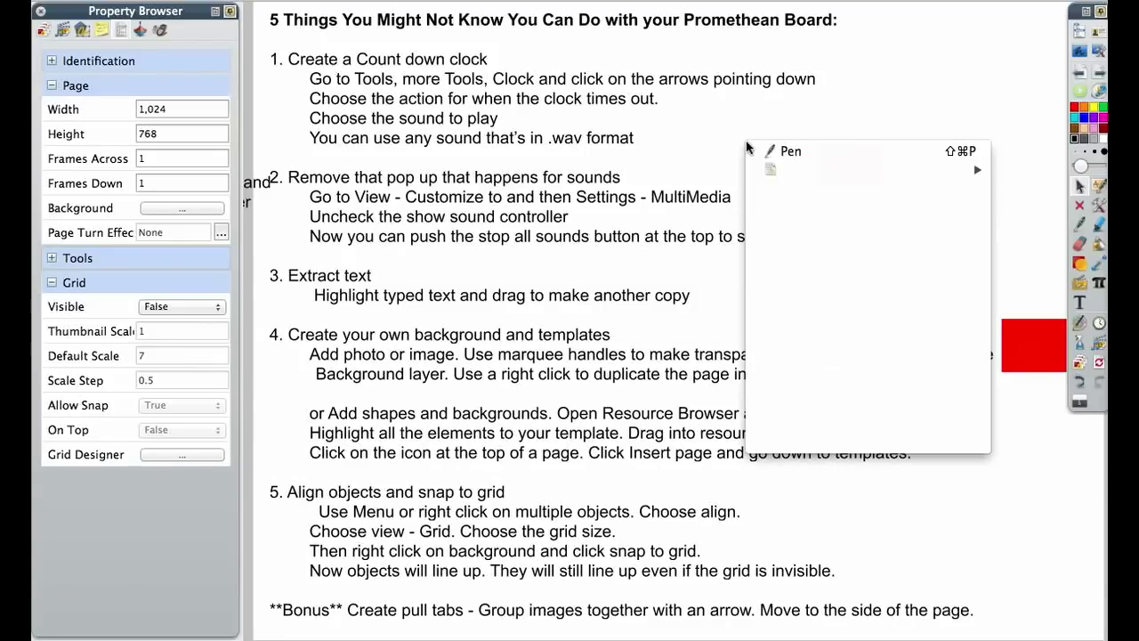
{"action": "mouse_move", "coordinate": [773, 312]}
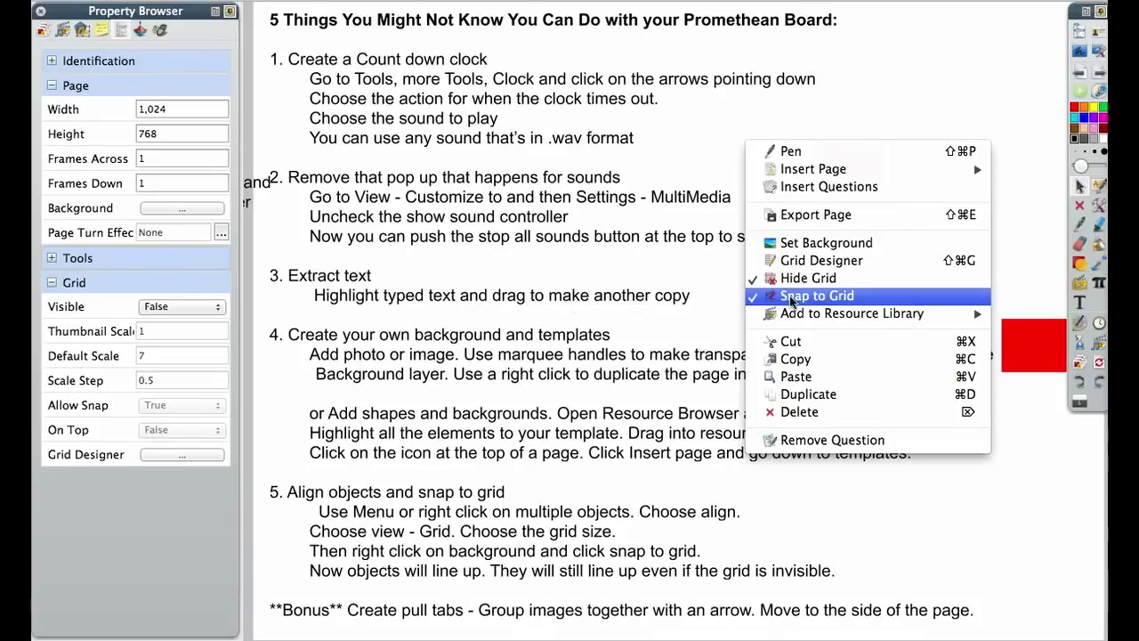
{"action": "left_click", "coordinate": [790, 298]}
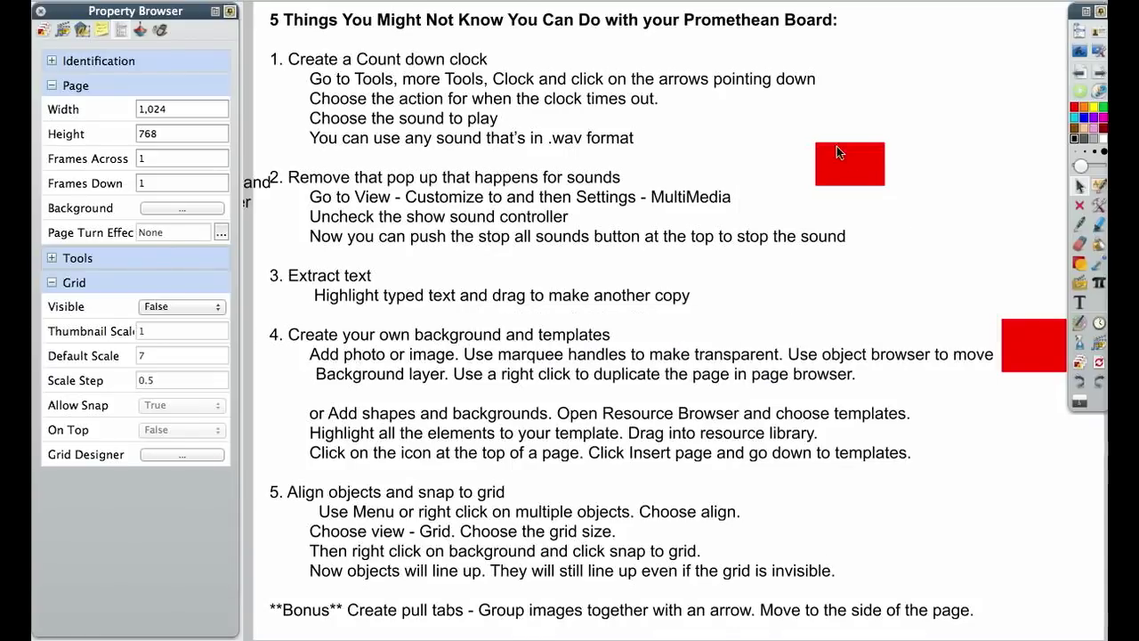
{"action": "left_click_drag", "start_coordinate": [885, 173], "coordinate": [771, 173]}
{"action": "key", "text": "ctrl+z"}
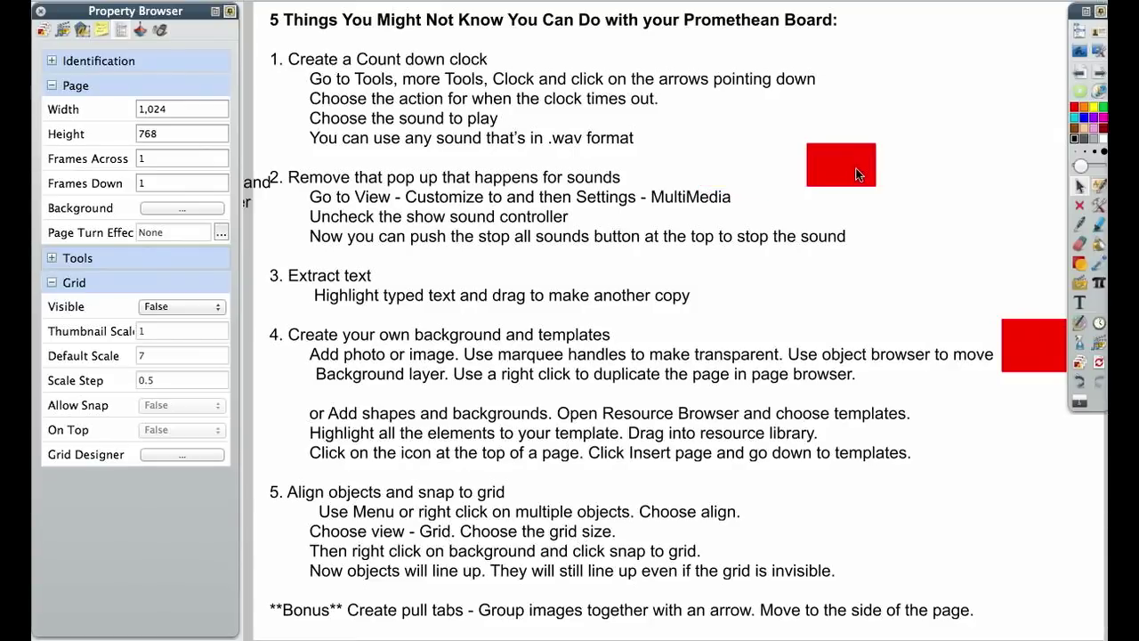
- Draw an arrow shape below the snap-to-grid notes
{"action": "left_click", "coordinate": [1079, 264]}
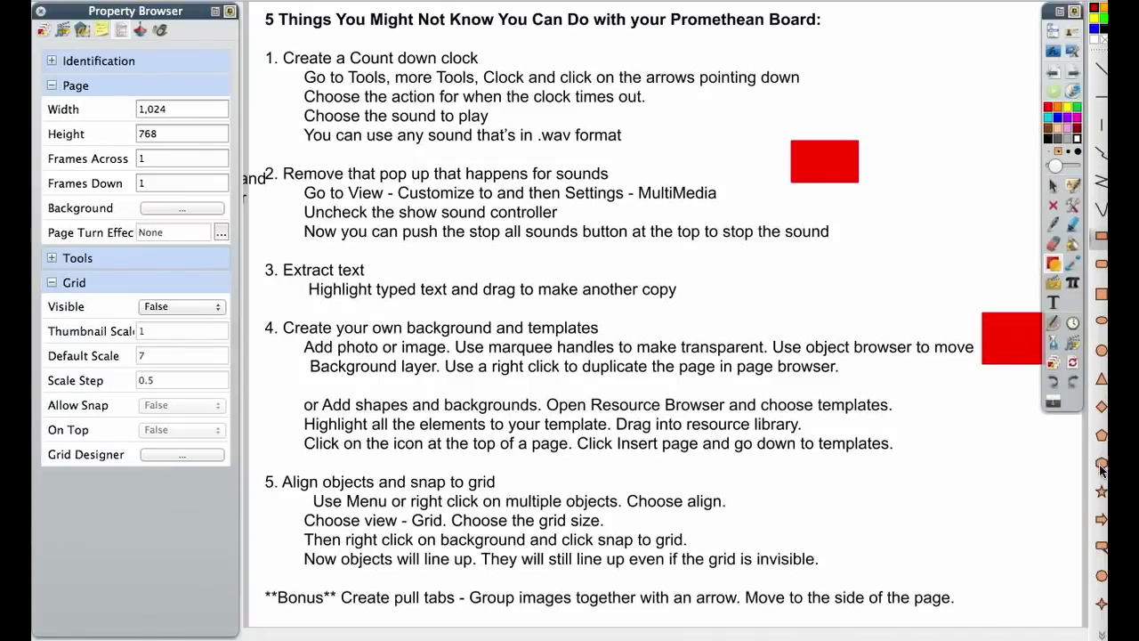
{"action": "left_click", "coordinate": [1102, 521]}
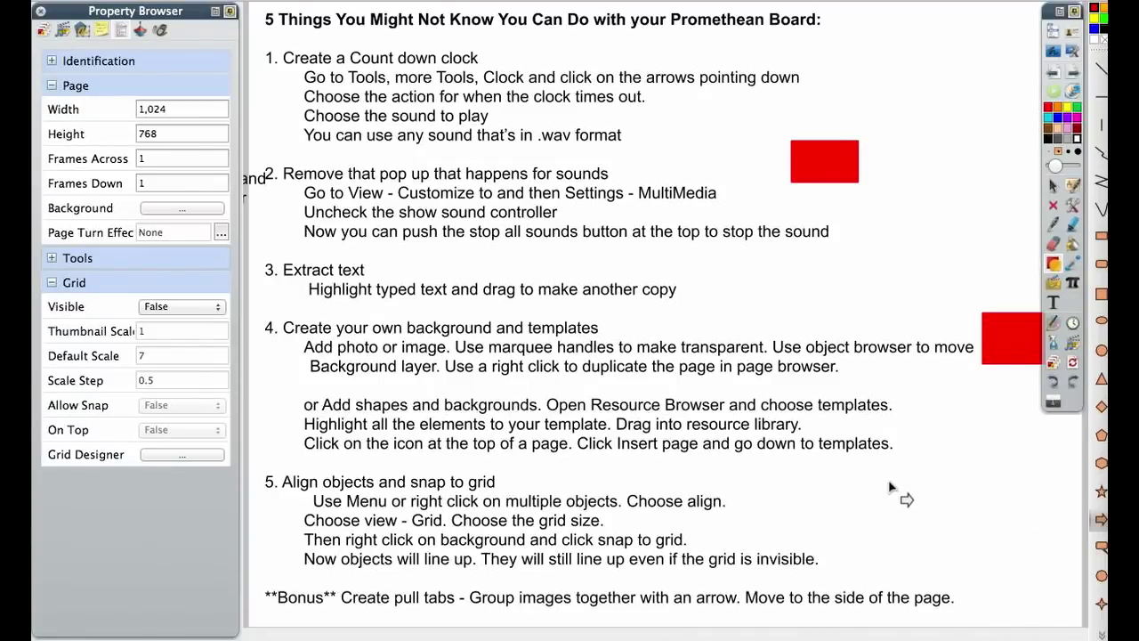
{"action": "left_click_drag", "start_coordinate": [888, 485], "coordinate": [979, 525]}
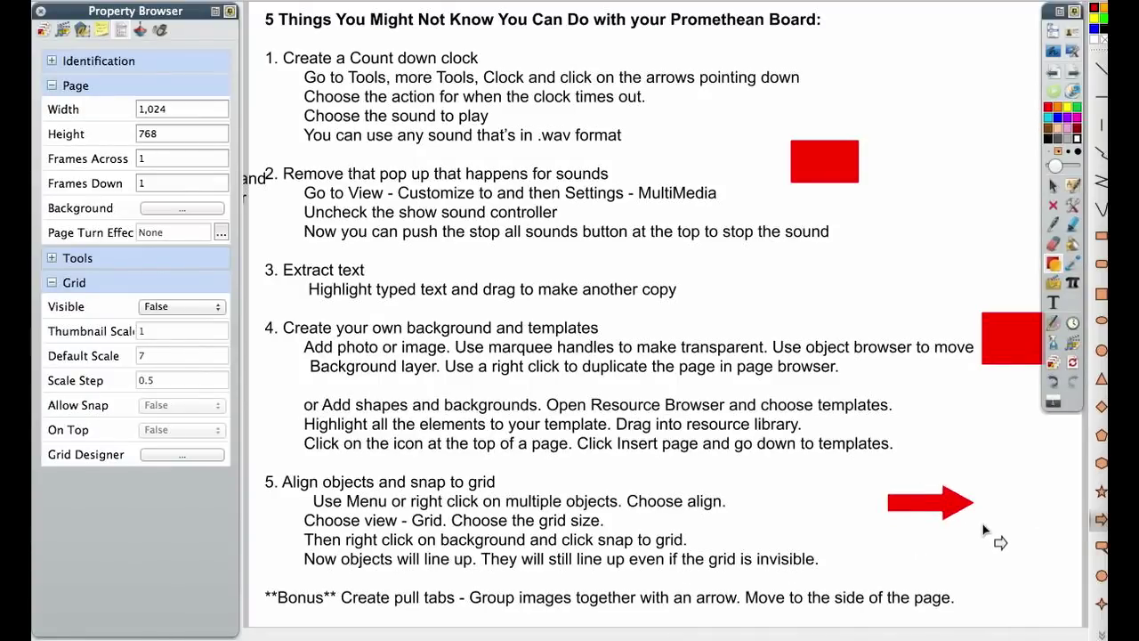
- Fill the arrow with cyan and rotate it to point the other way
{"action": "left_click", "coordinate": [1054, 263]}
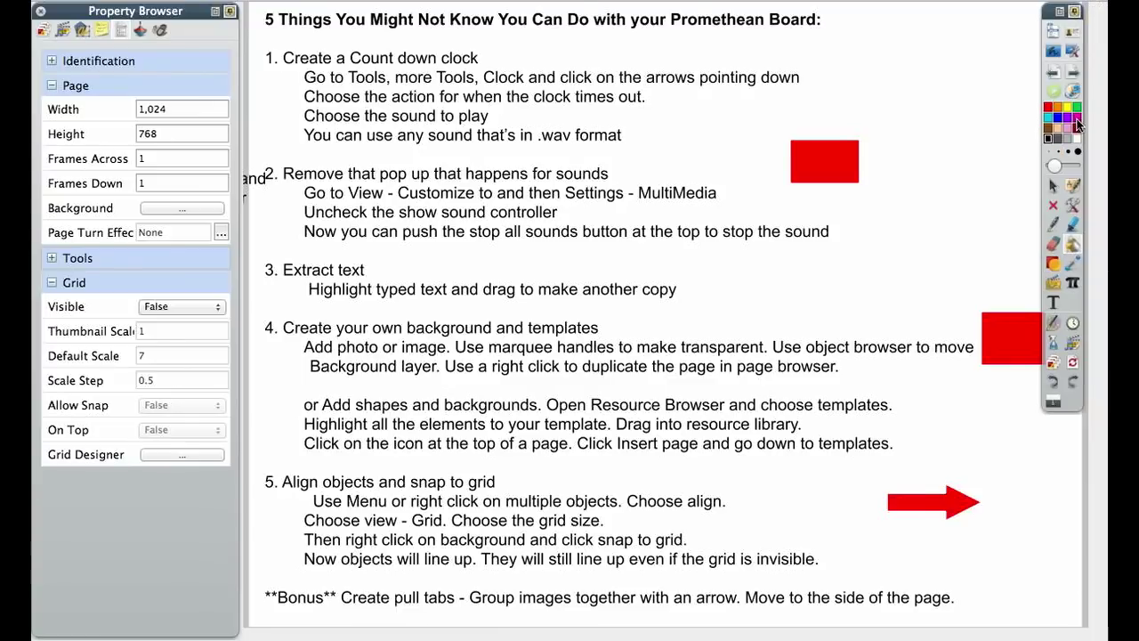
{"action": "left_click", "coordinate": [980, 497]}
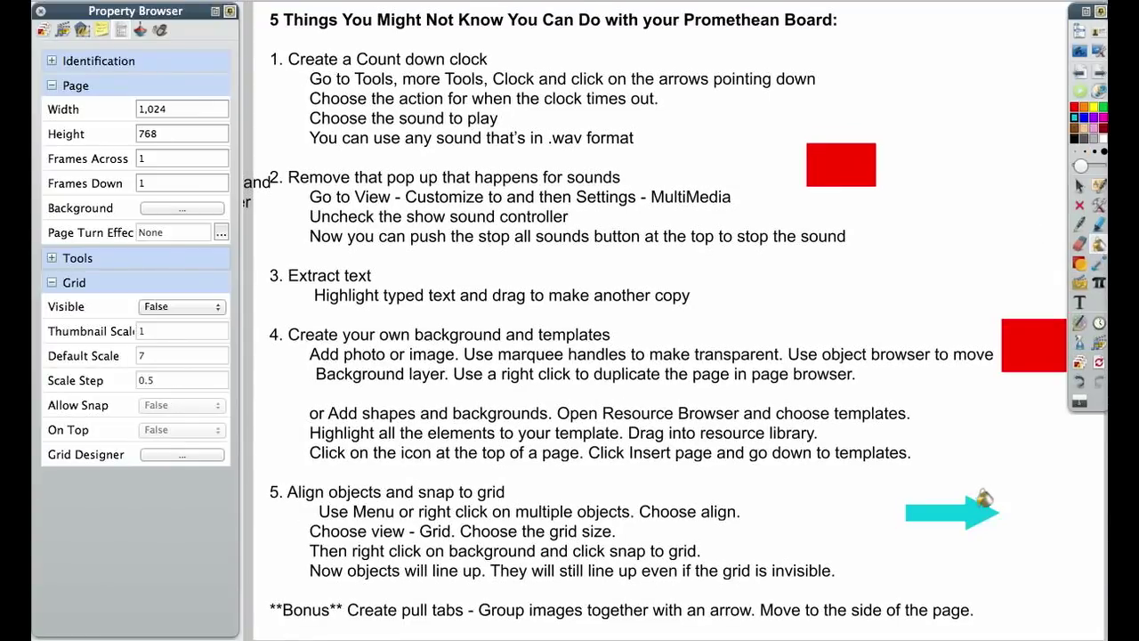
{"action": "left_click", "coordinate": [1077, 186]}
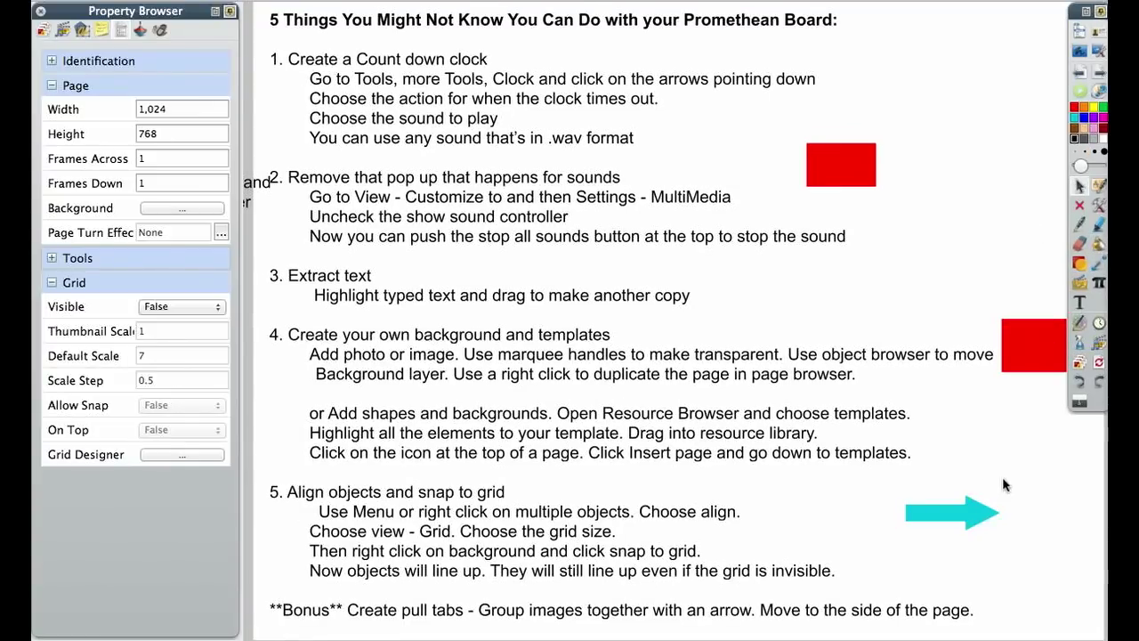
{"action": "left_click", "coordinate": [974, 514]}
{"action": "left_click_drag", "start_coordinate": [877, 460], "coordinate": [1026, 559]}
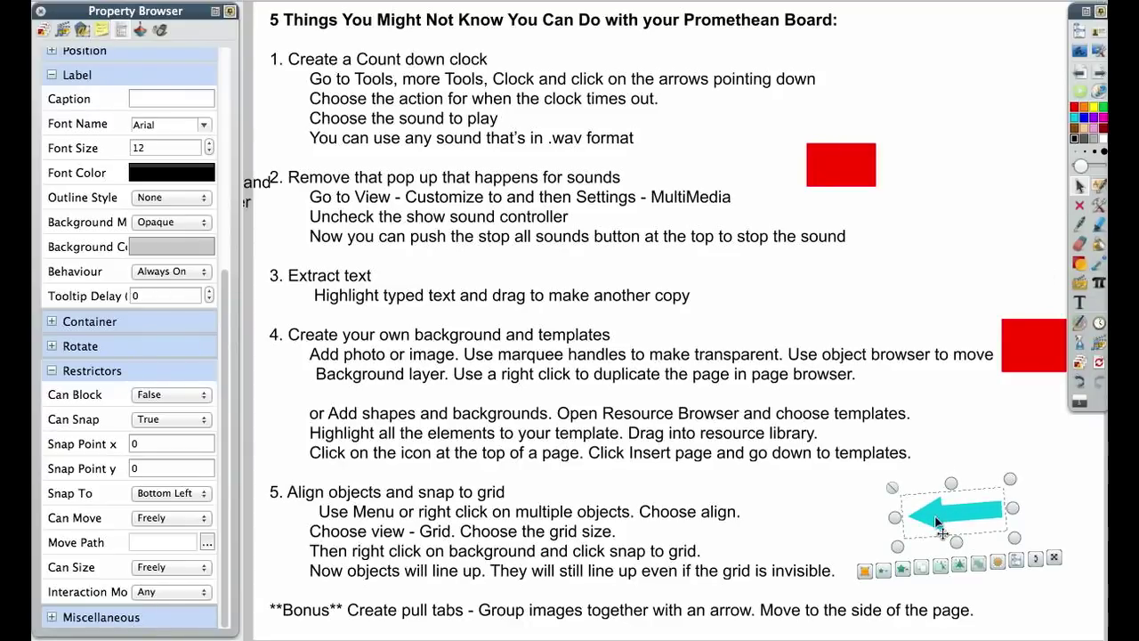
- Move the cyan arrow up beside the MultiMedia line and shrink it to a short length
{"action": "left_click_drag", "start_coordinate": [938, 525], "coordinate": [776, 216]}
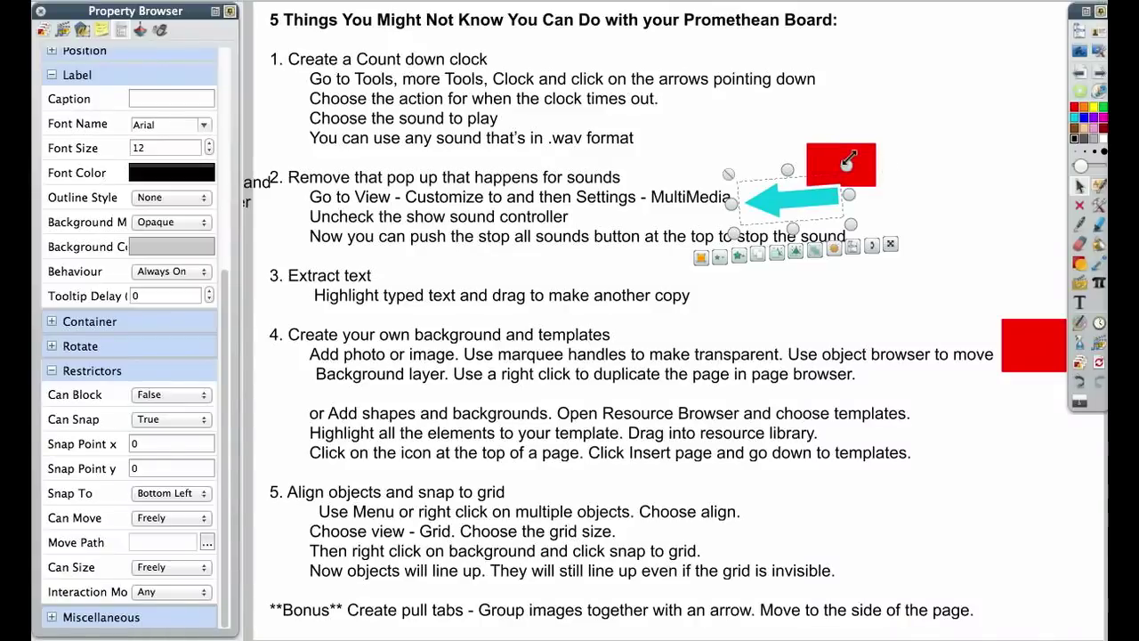
{"action": "left_click_drag", "start_coordinate": [848, 161], "coordinate": [917, 156]}
{"action": "left_click", "coordinate": [860, 173]}
- Group the arrow with the red rectangle and drag the group to the right page edge
{"action": "left_click", "coordinate": [956, 146], "text": "shift"}
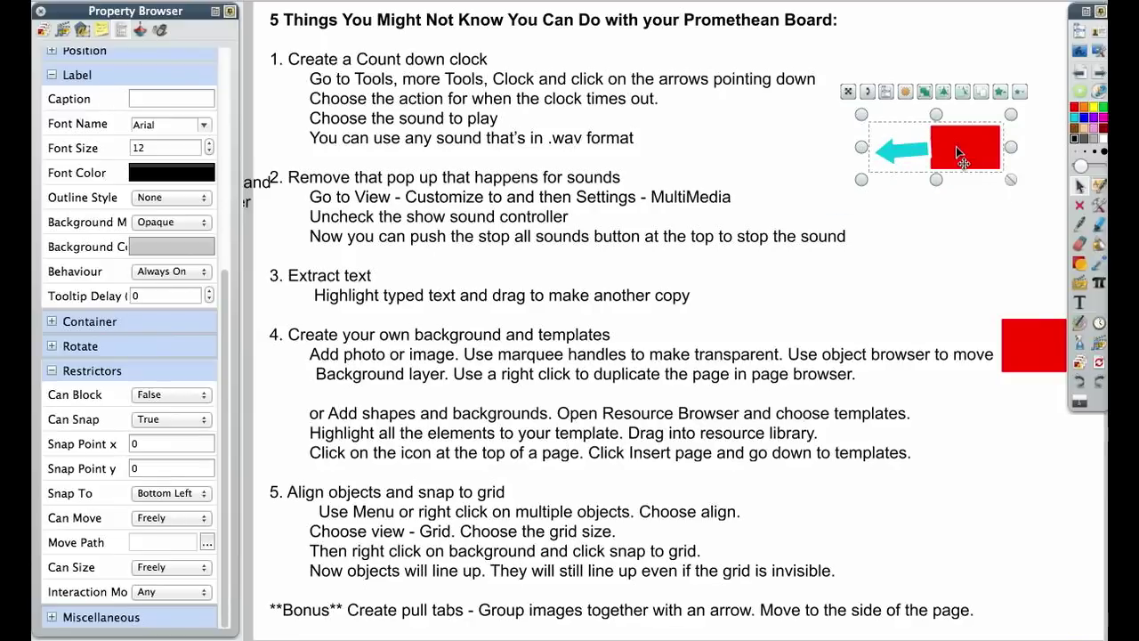
{"action": "left_click", "coordinate": [925, 93]}
{"action": "left_click_drag", "start_coordinate": [891, 148], "coordinate": [1073, 505]}
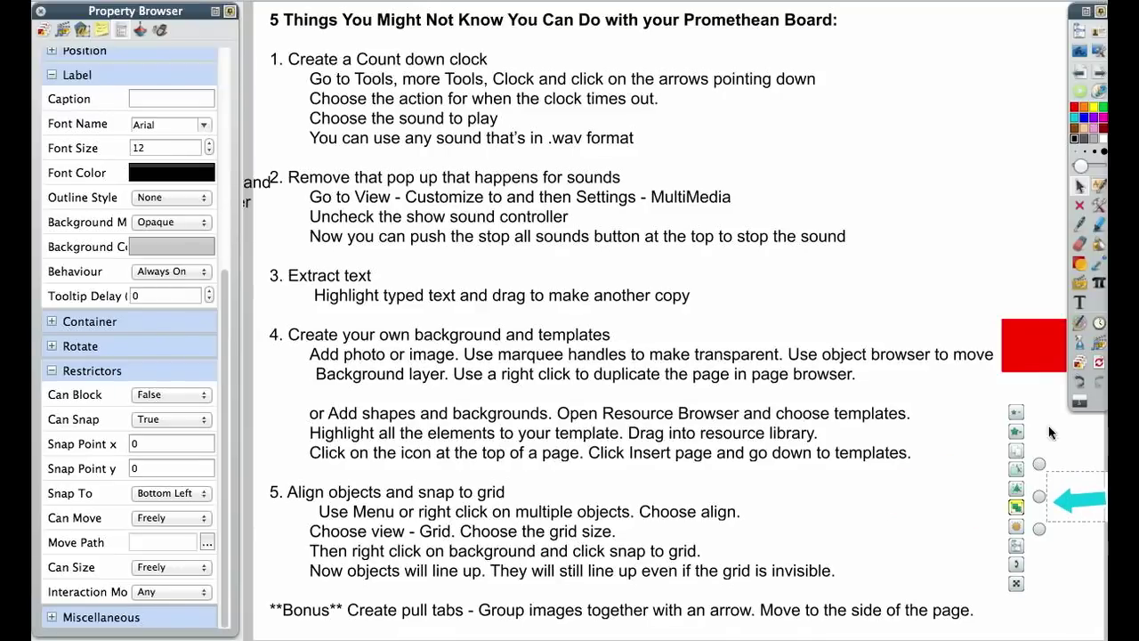